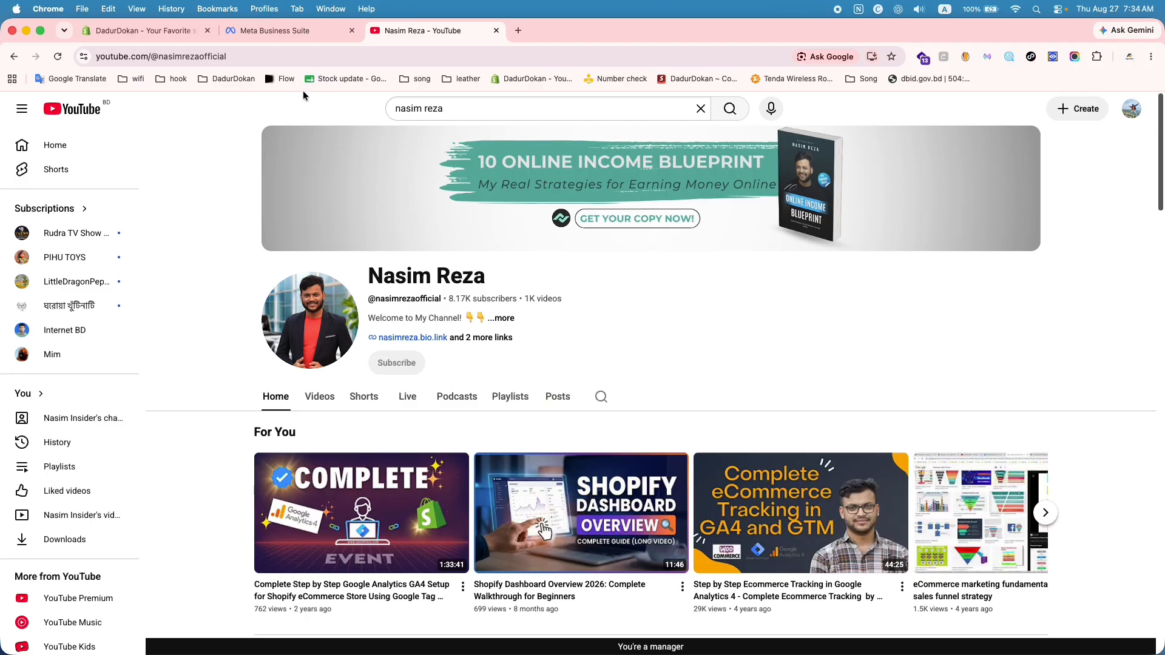
Open dadurdokan.com in a new tab and check its home page for pixels with Meta Ads Data Advisor
click(516, 30)
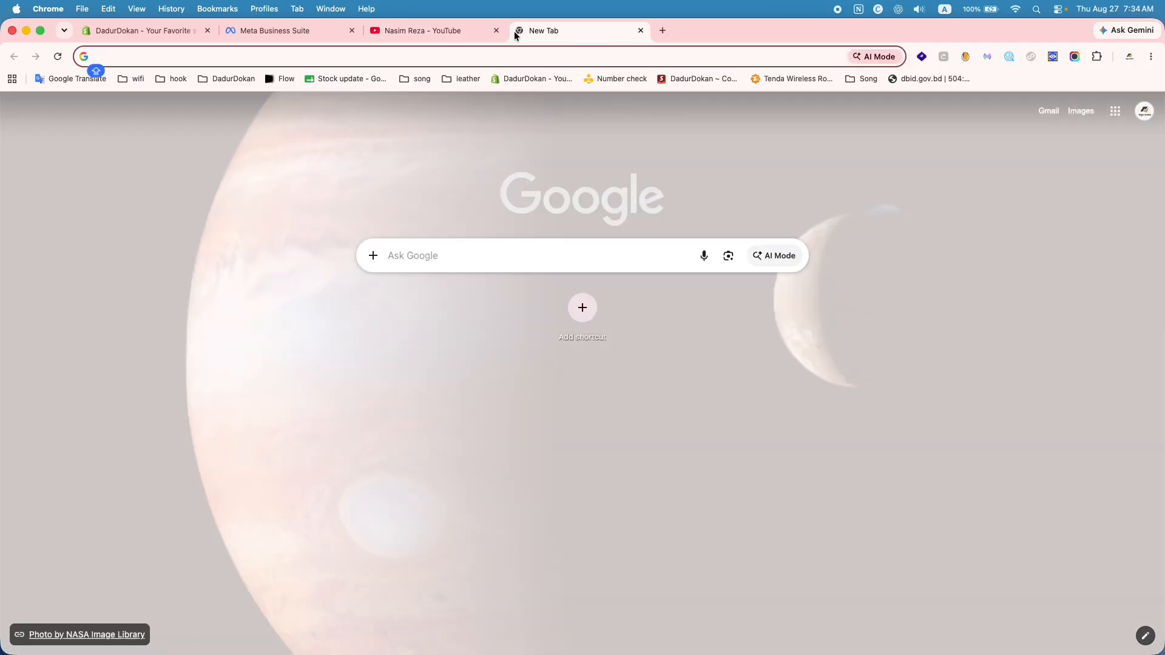
text(d)
key(Return)
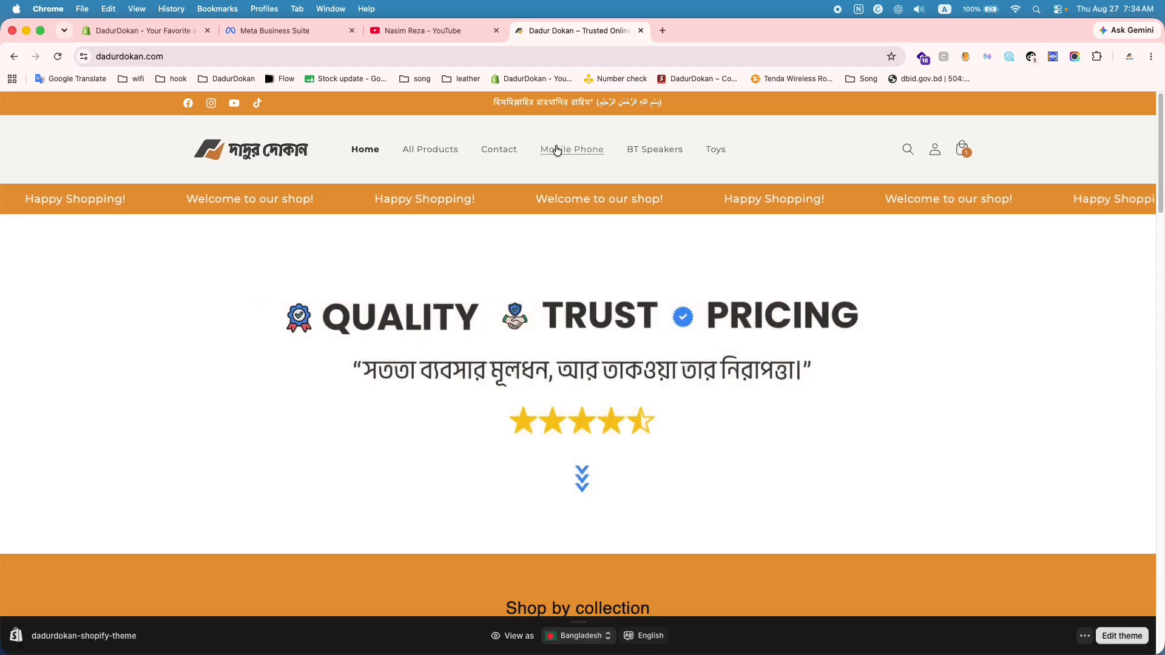
click(989, 58)
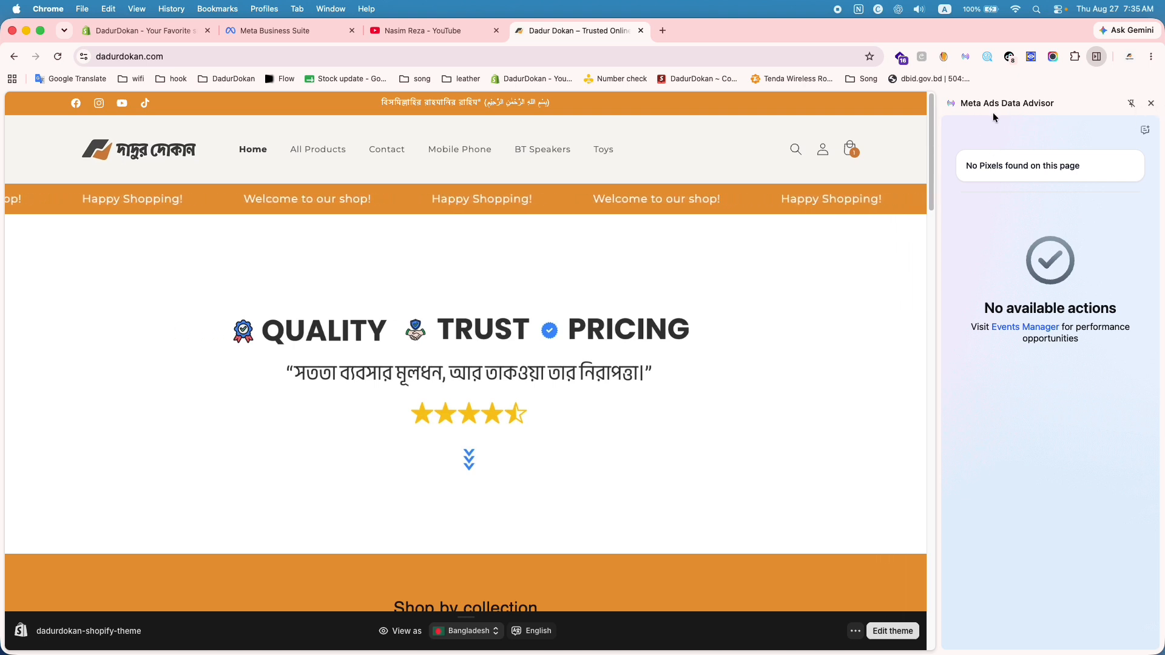
scroll(630, 273, down, 3)
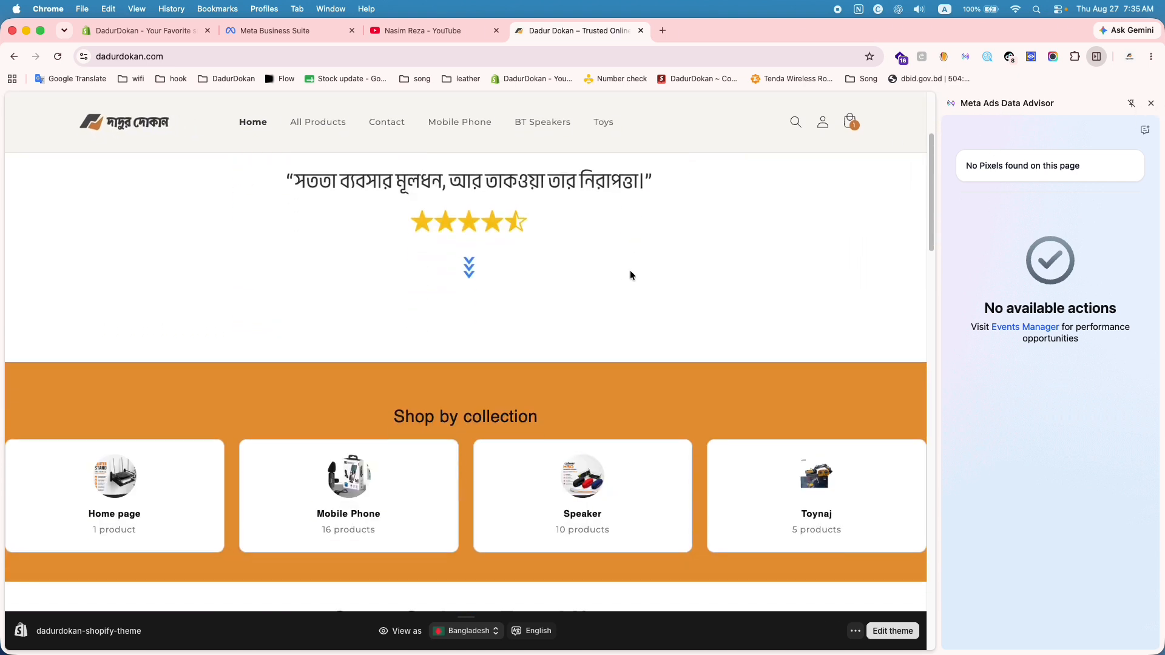
scroll(629, 274, down, 3)
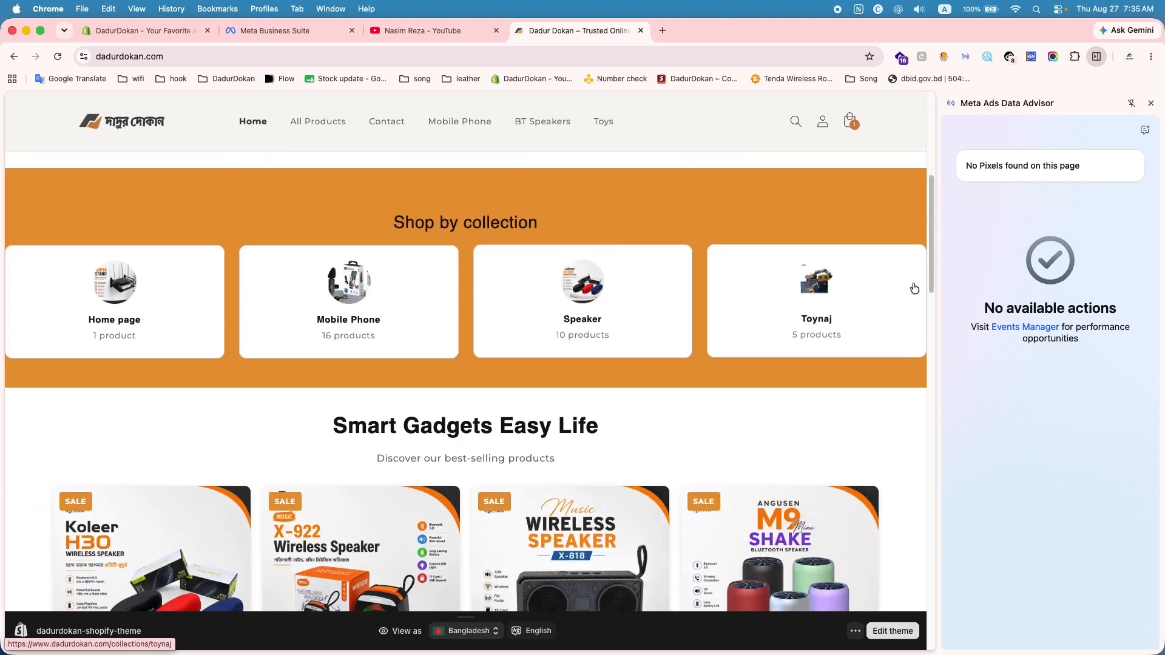
click(969, 59)
click(977, 58)
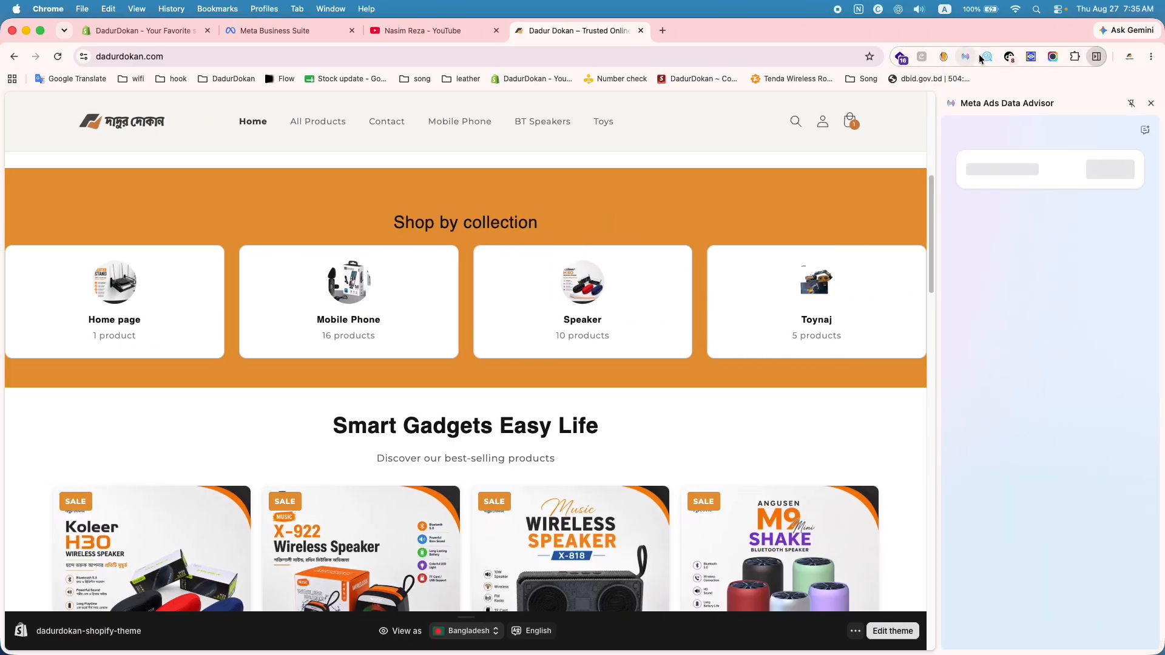
Check the Music Wireless Speaker X-818 product page for pixels with Meta Ads Data Advisor and return to the store's home page
click(513, 535)
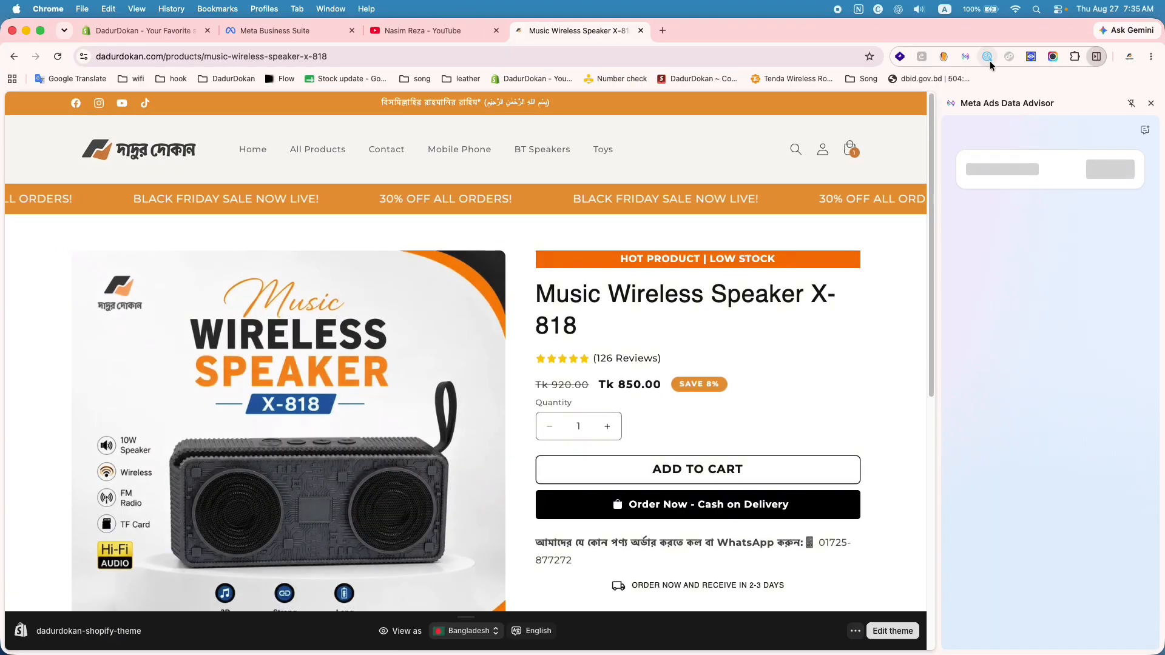
click(987, 57)
click(1008, 58)
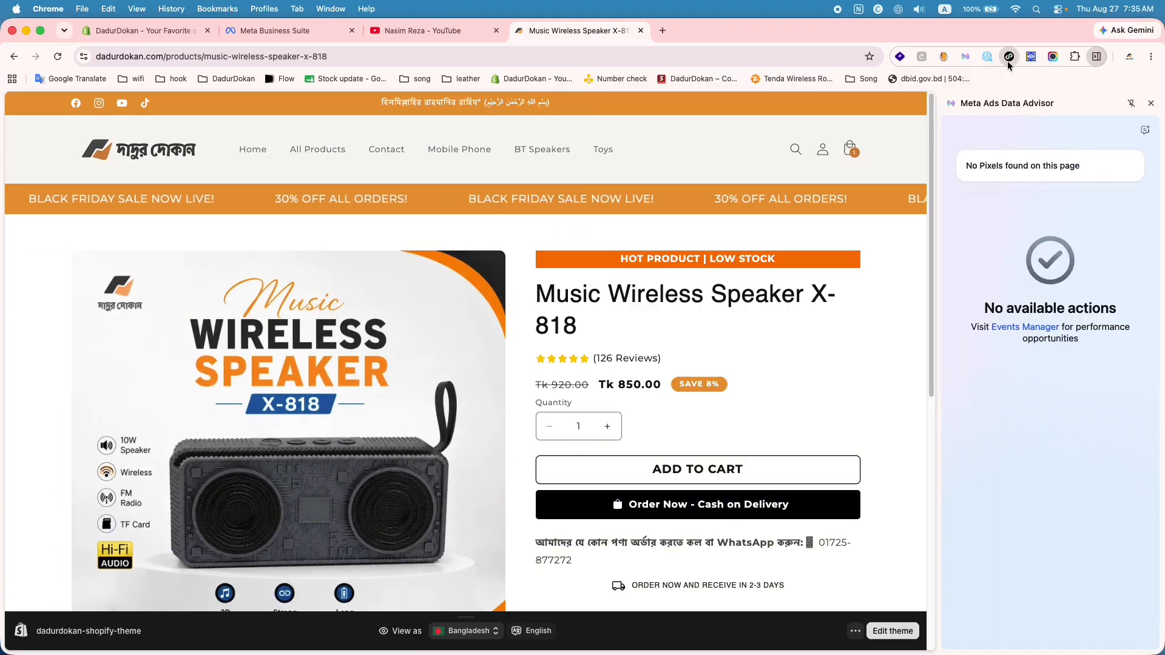
click(966, 58)
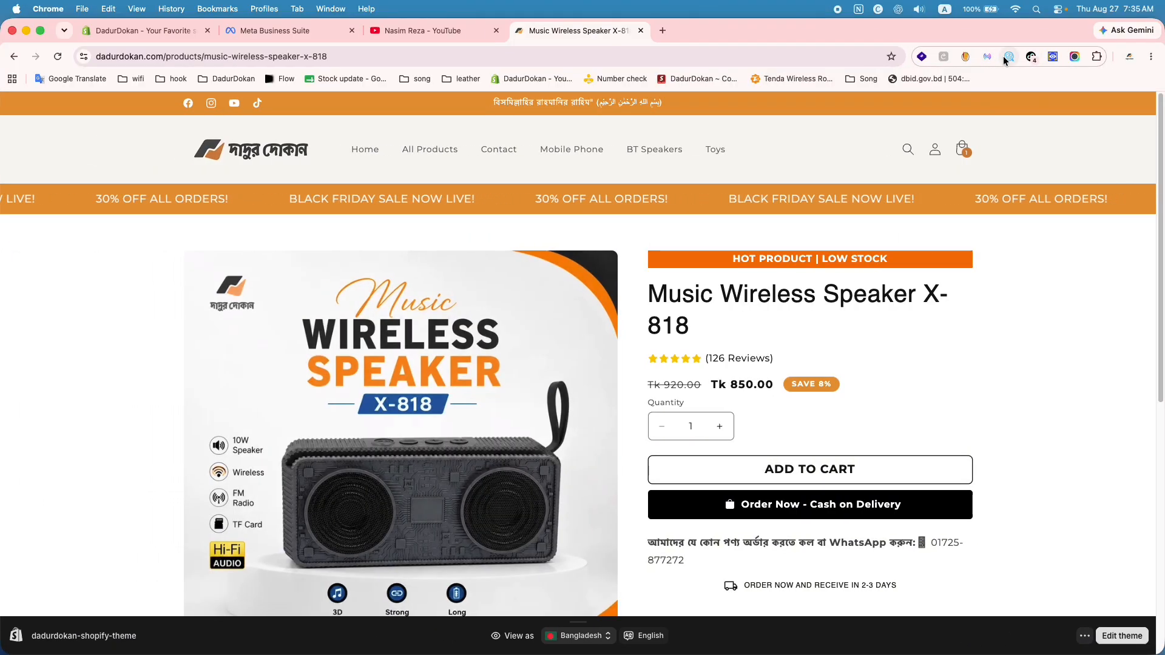
click(1007, 58)
click(988, 58)
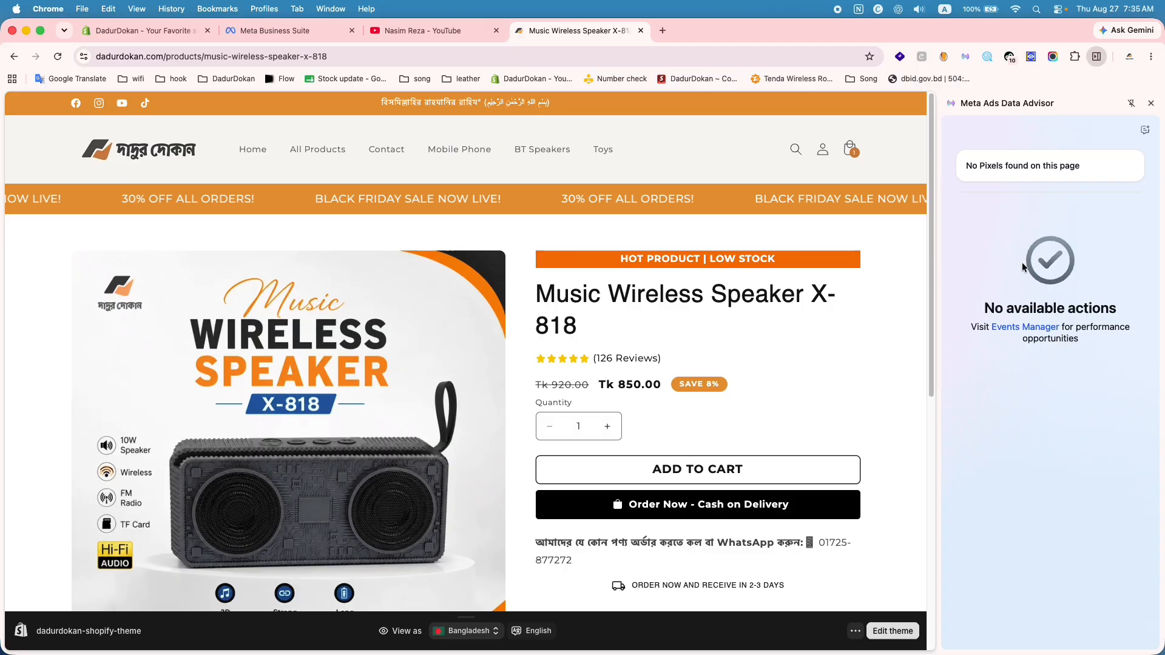
click(163, 150)
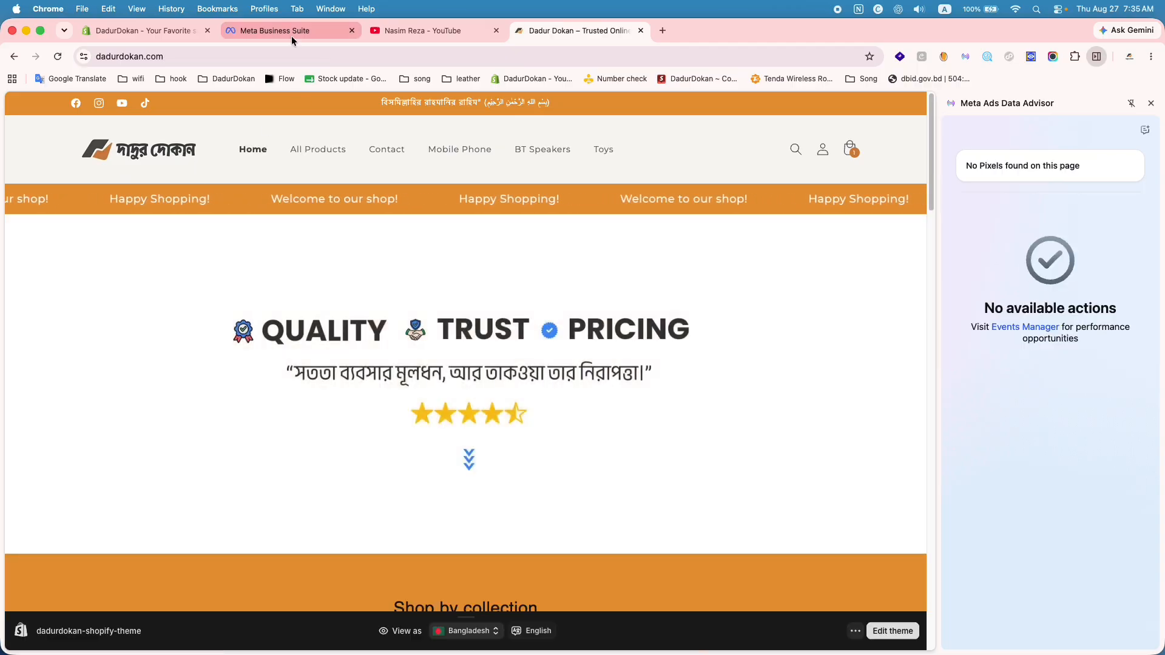
In the Shopify admin, search the apps for "FACEBOOK" and open the Facebook & Instagram app listing
click(291, 35)
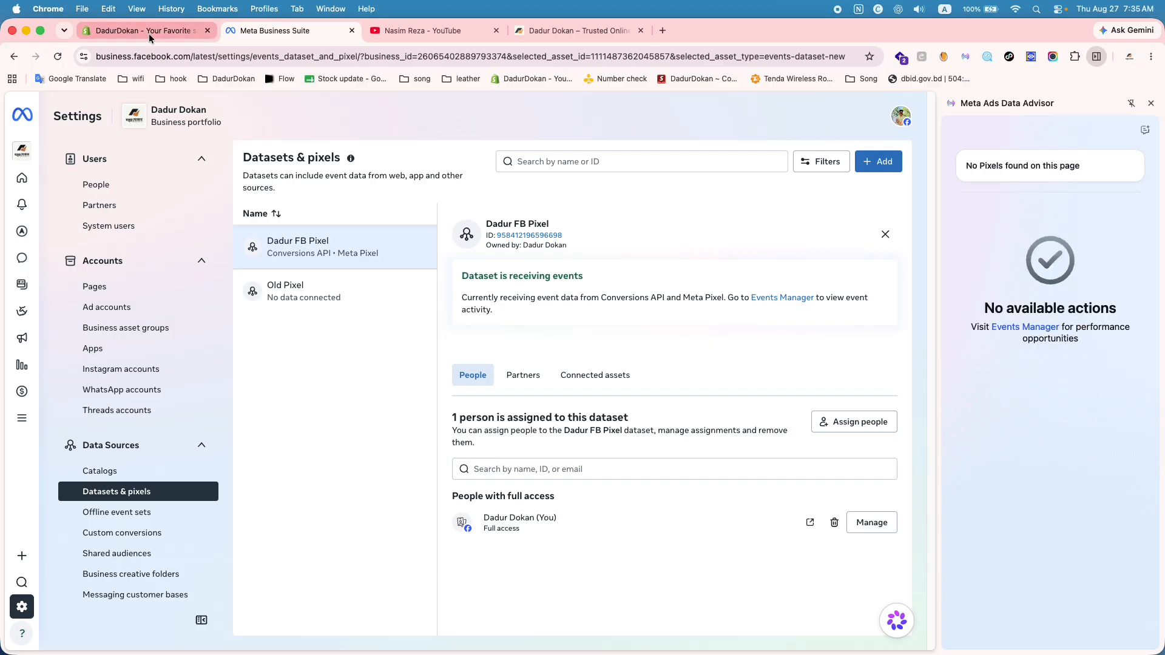
click(150, 36)
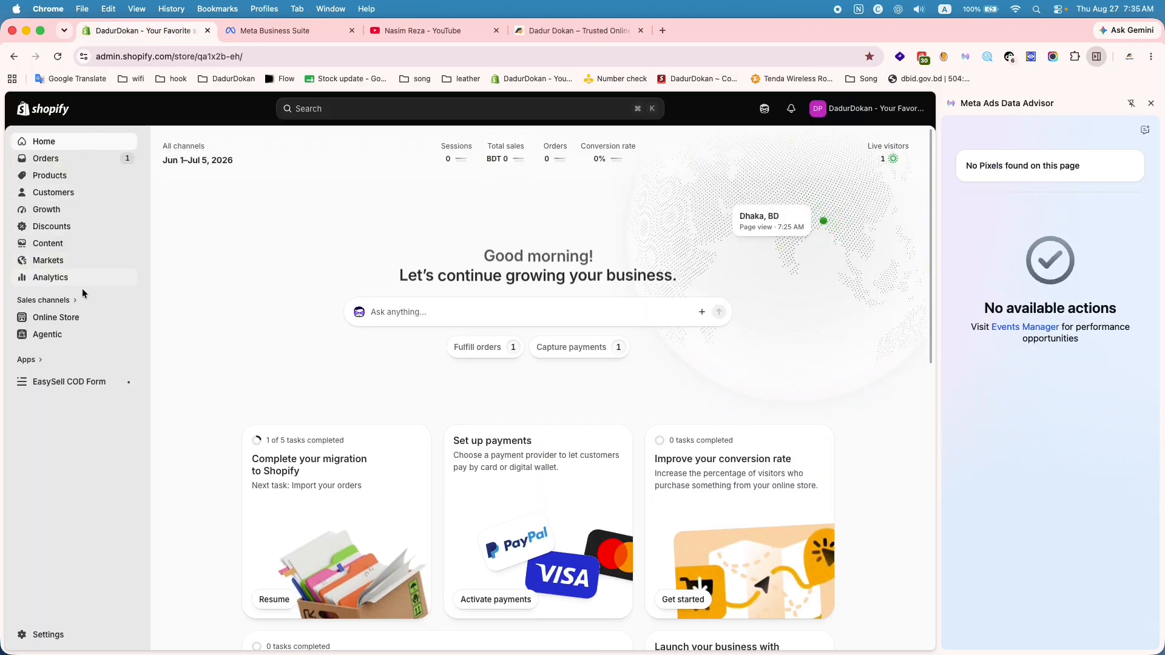
click(34, 360)
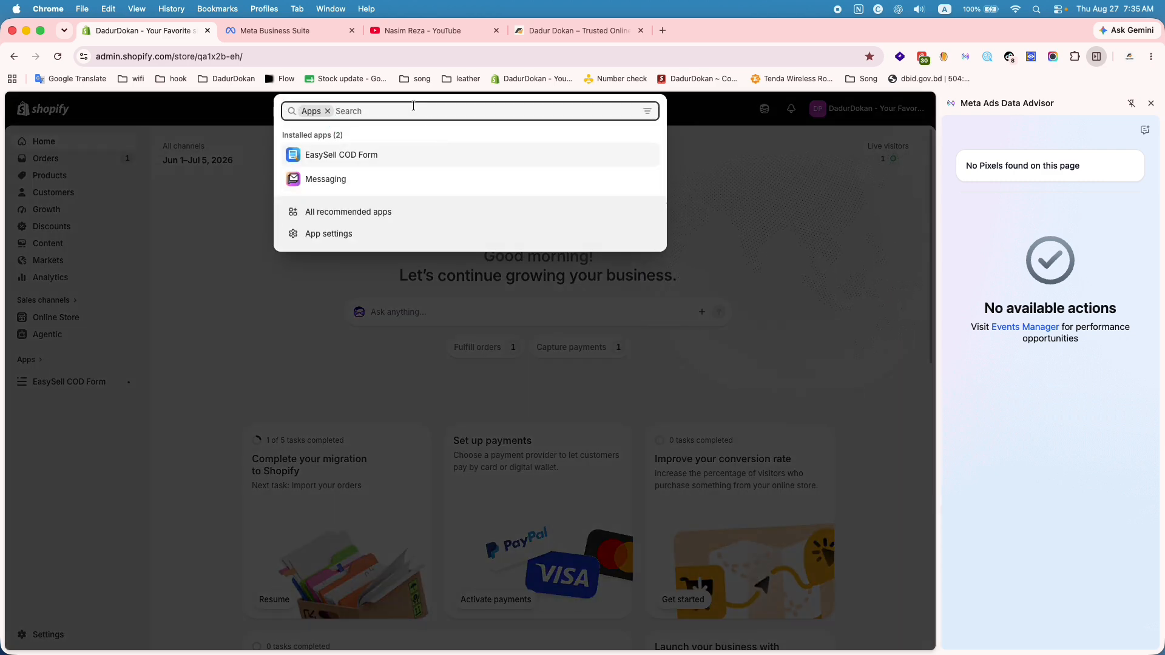
text(FACEBOOK)
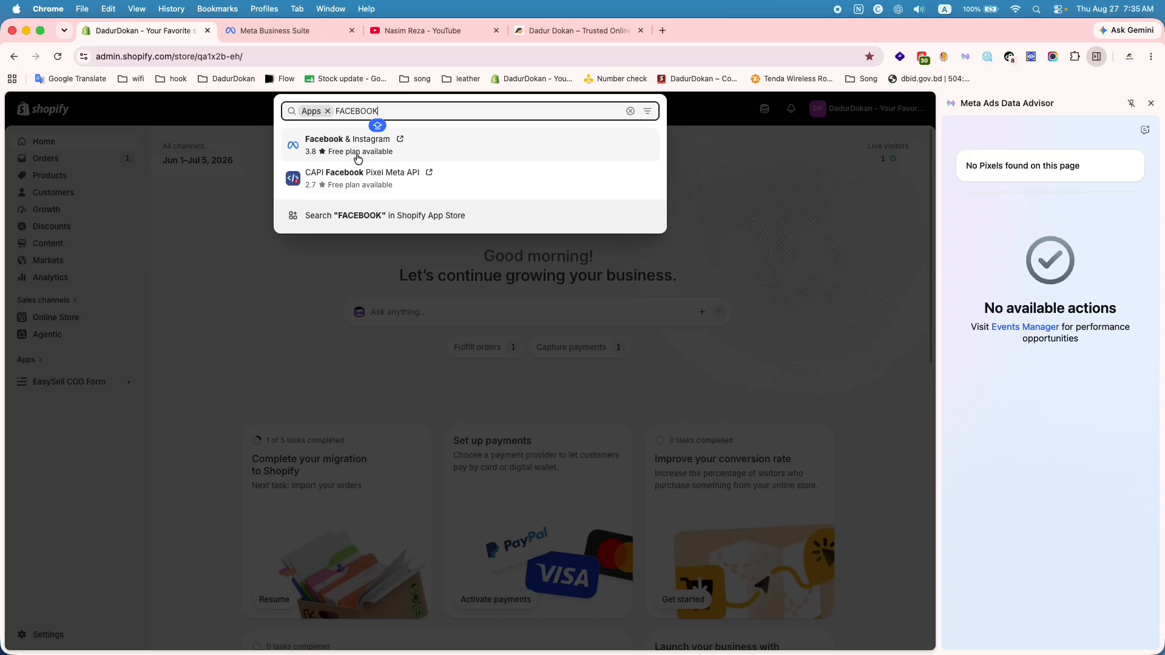
click(434, 152)
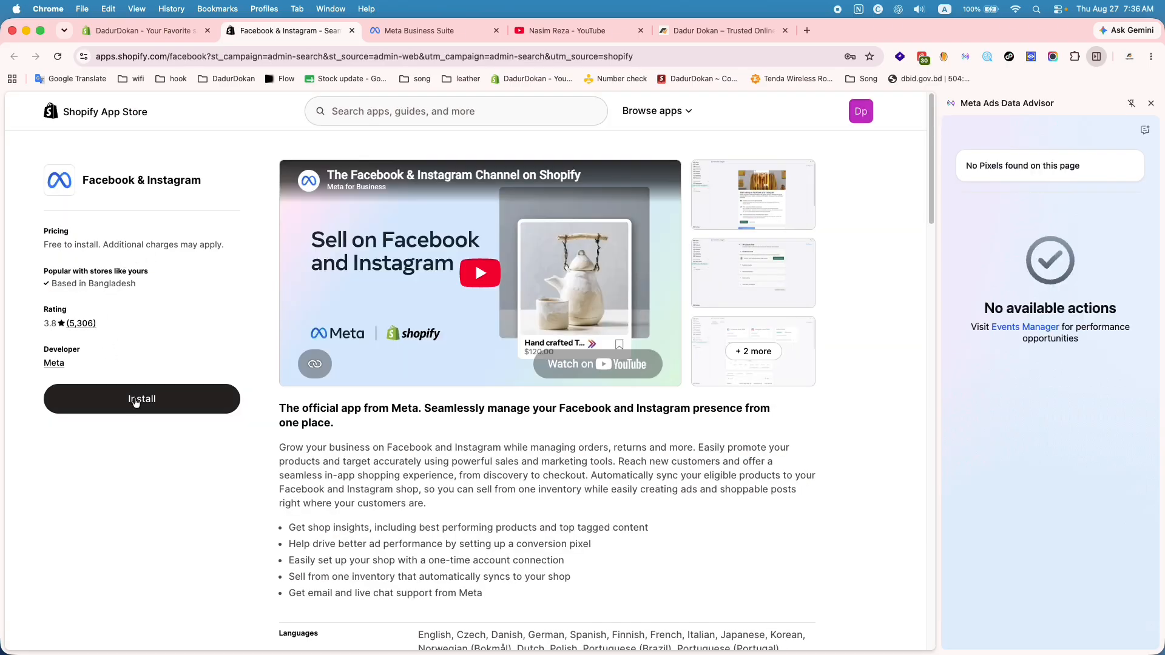
Install the Facebook & Instagram app on the store, approve its requested data access, and close the leftover untitled tab
click(136, 400)
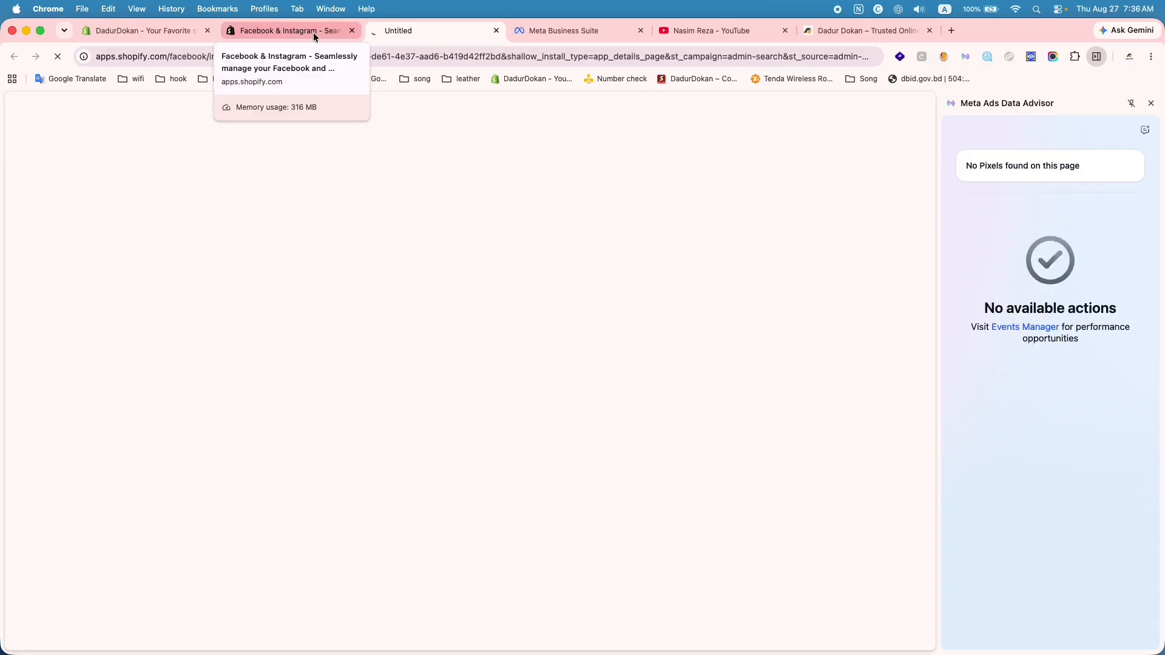
click(313, 32)
click(151, 398)
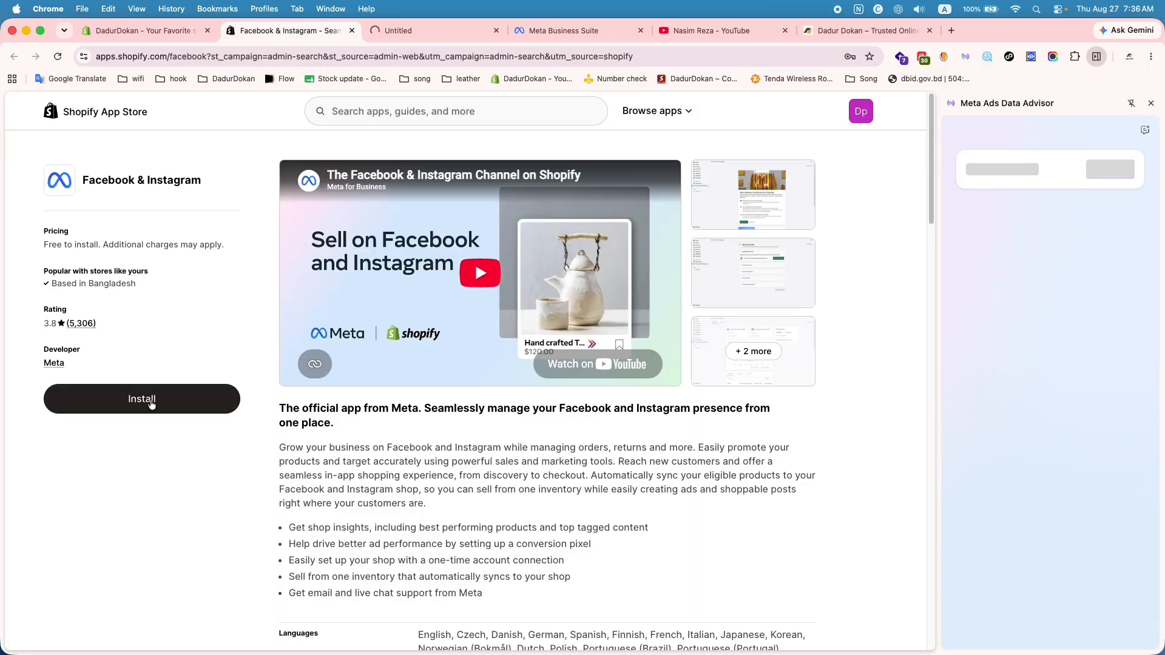
click(526, 30)
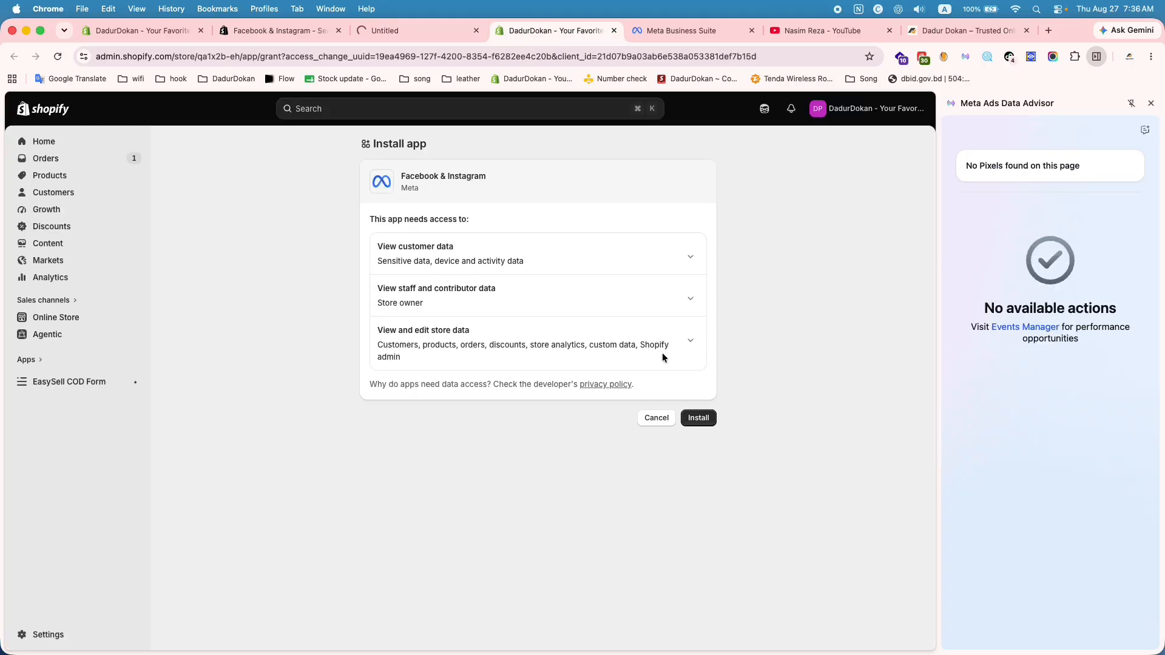
click(696, 418)
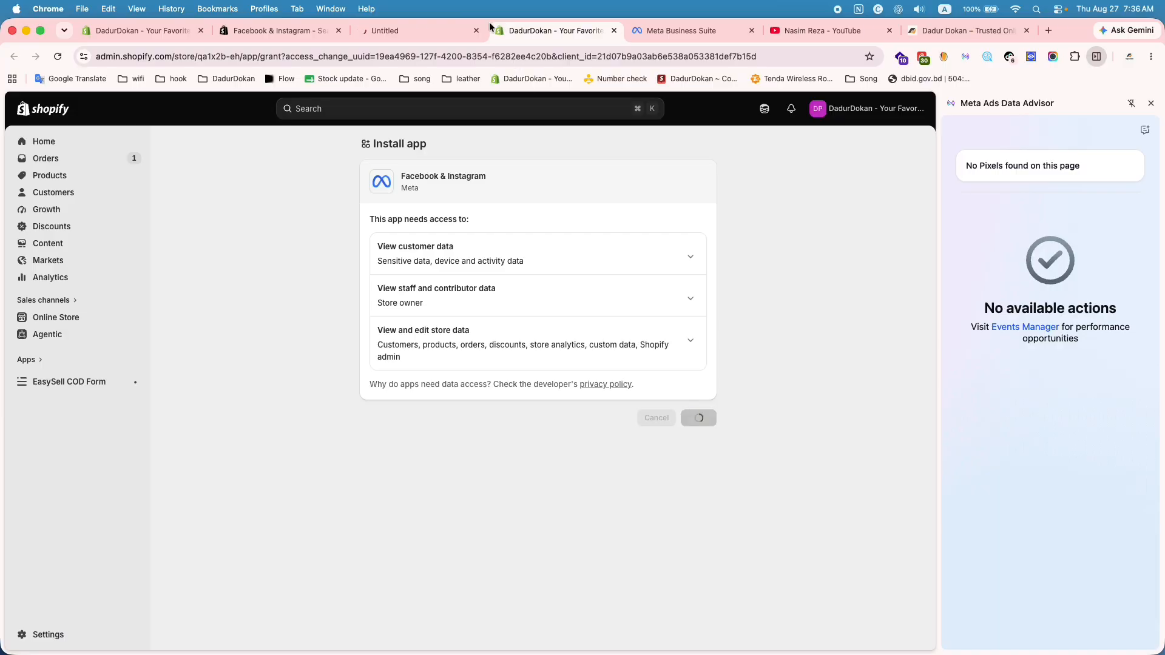
click(476, 31)
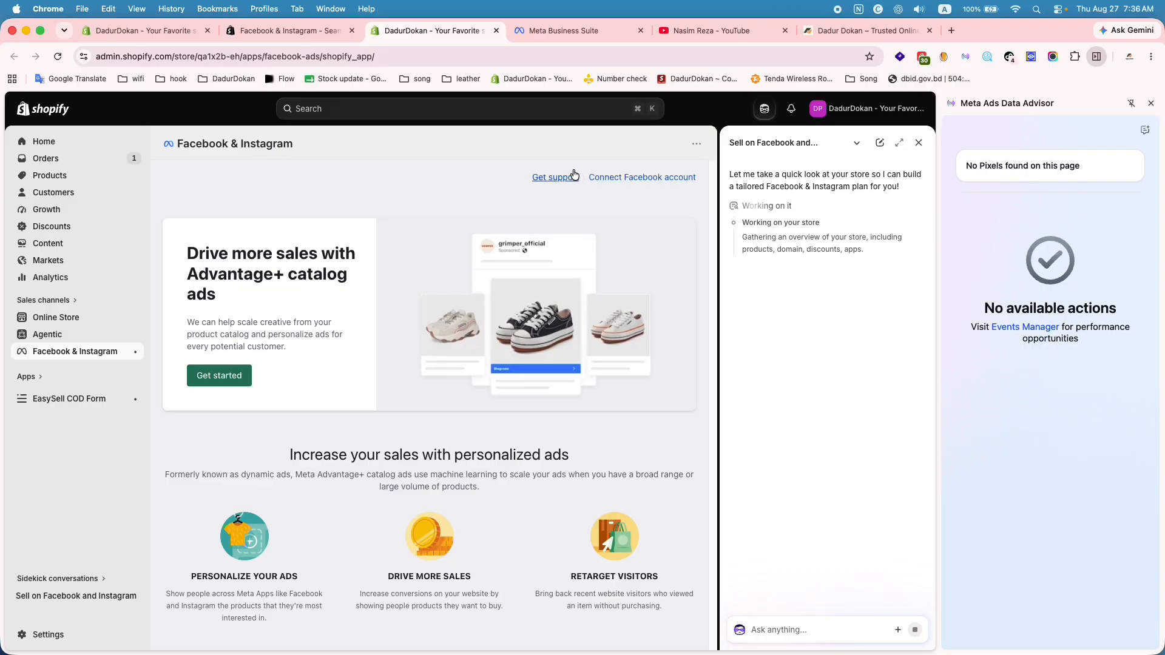
Connect the Facebook account to the Facebook & Instagram app and approve Shopify's access to the signed-in profile
click(637, 180)
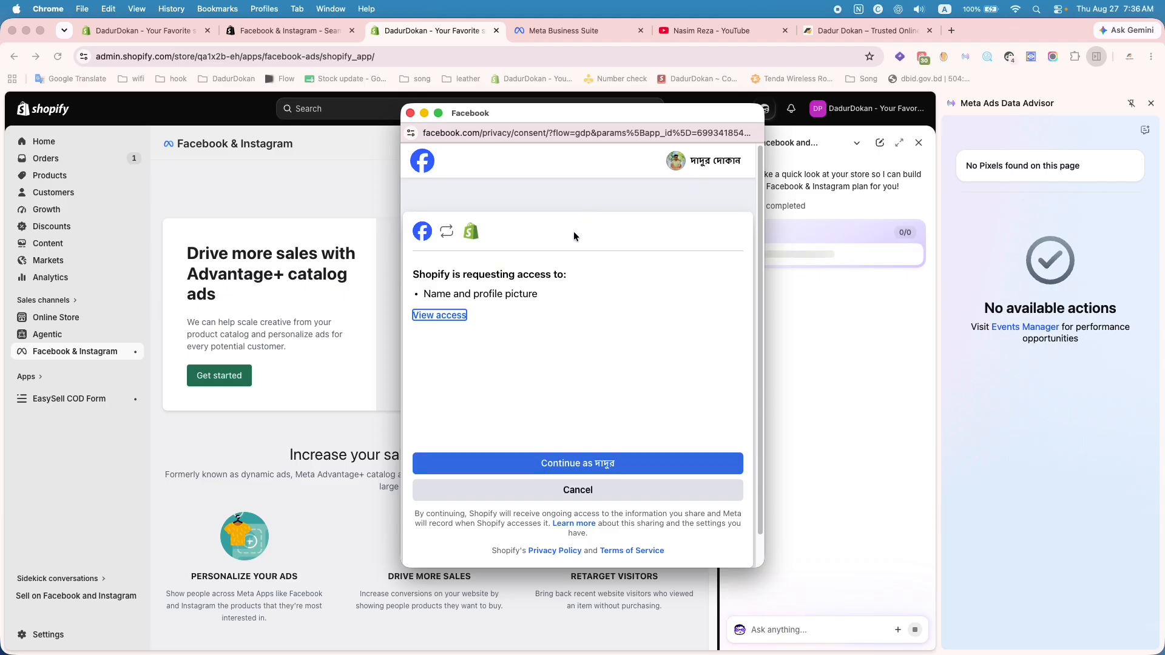
click(556, 461)
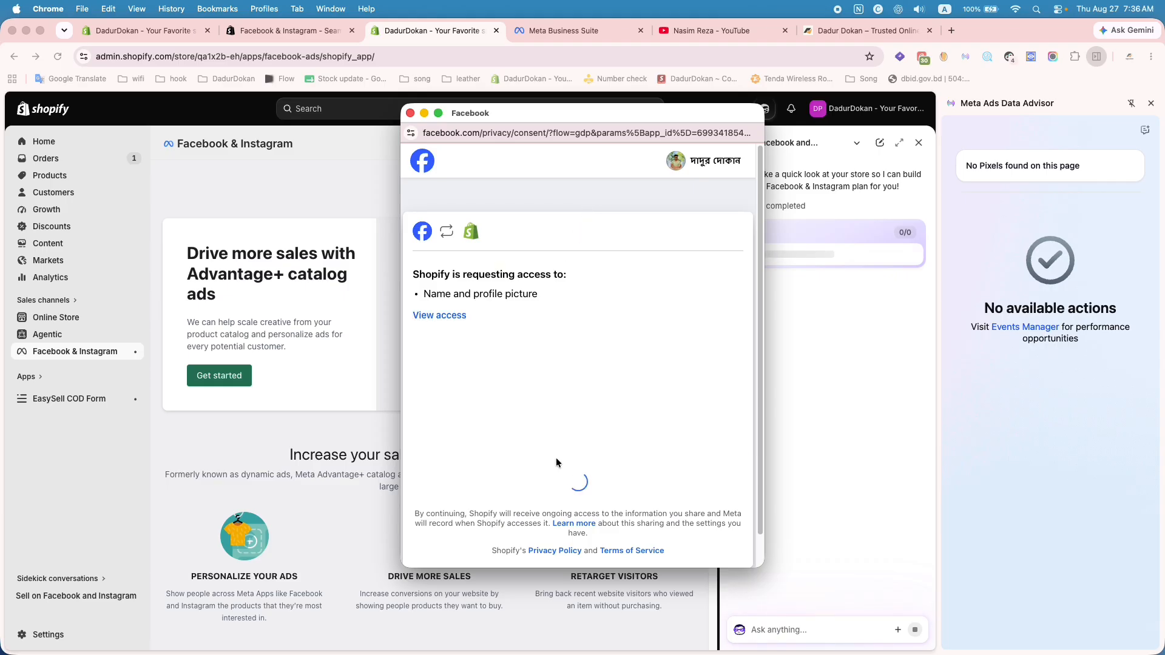
click(557, 462)
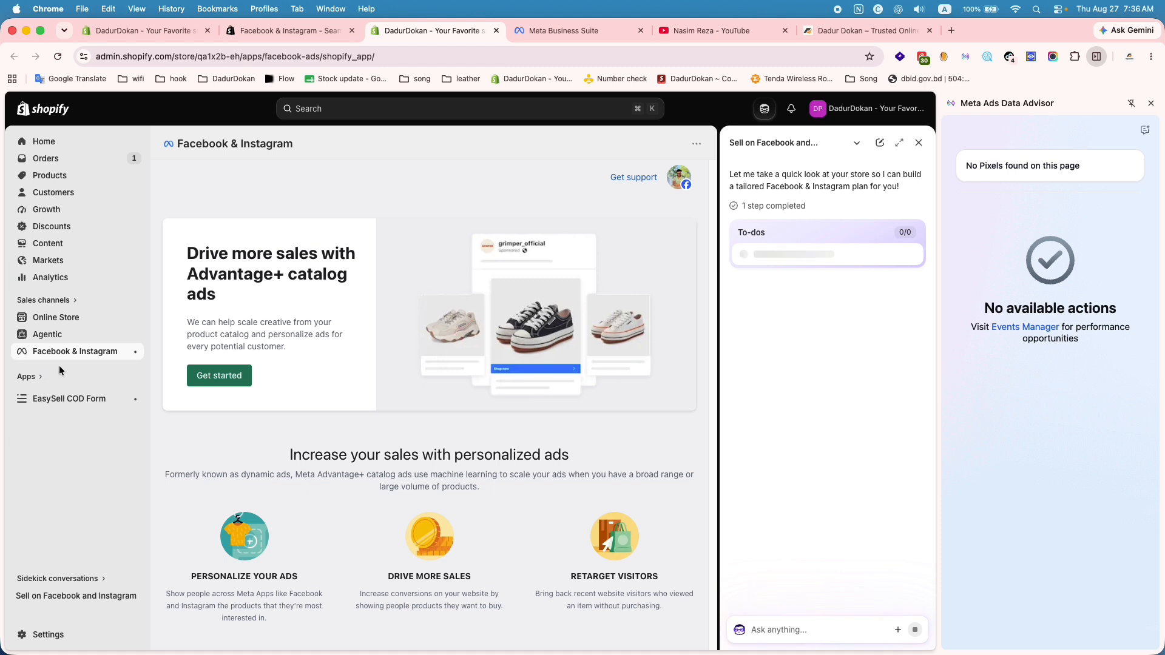
Start the Advantage+ catalog ads setup, connect the Dadur Dokan business portfolio and create a new catalog
click(222, 376)
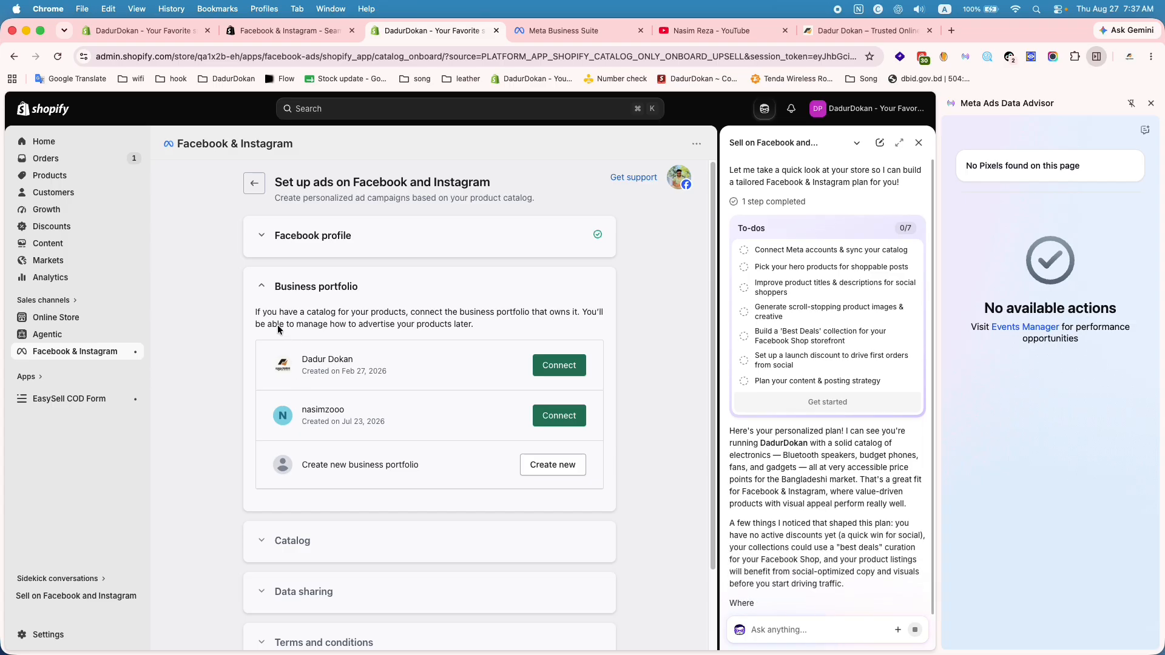
scroll(343, 377, down, 3)
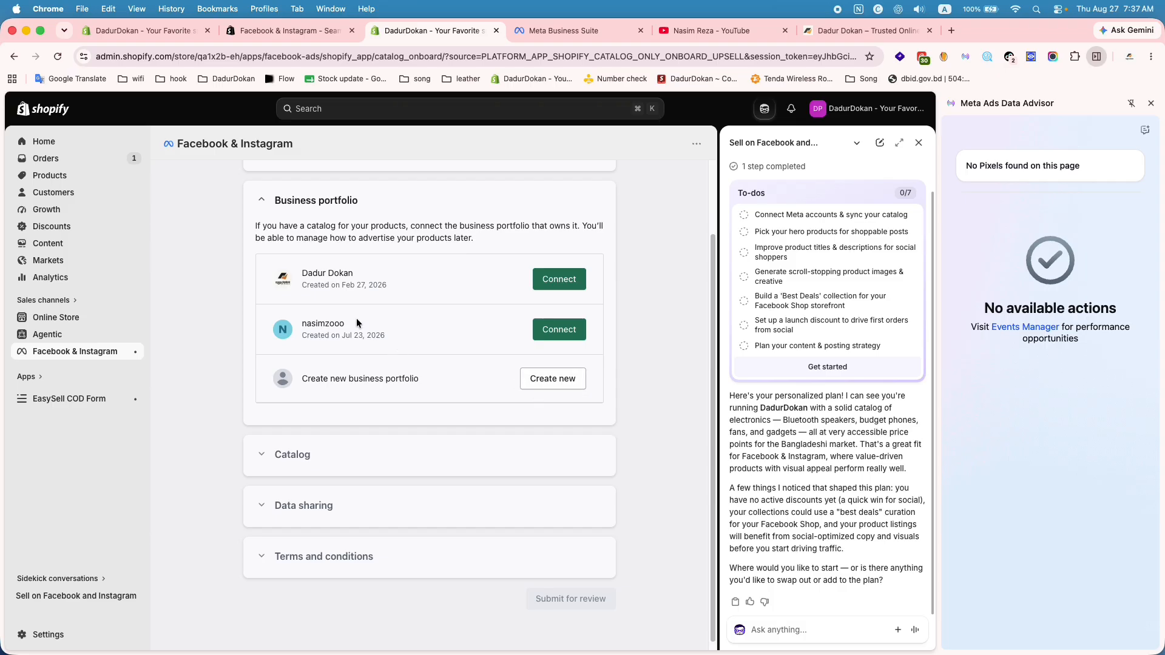
click(559, 280)
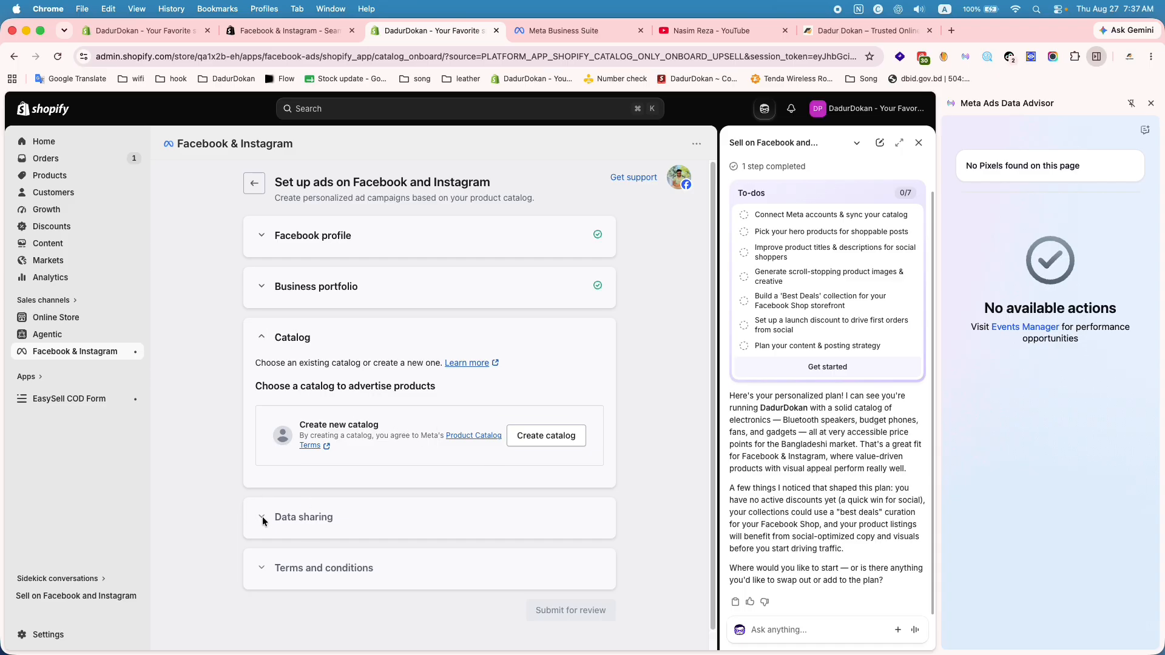
click(533, 429)
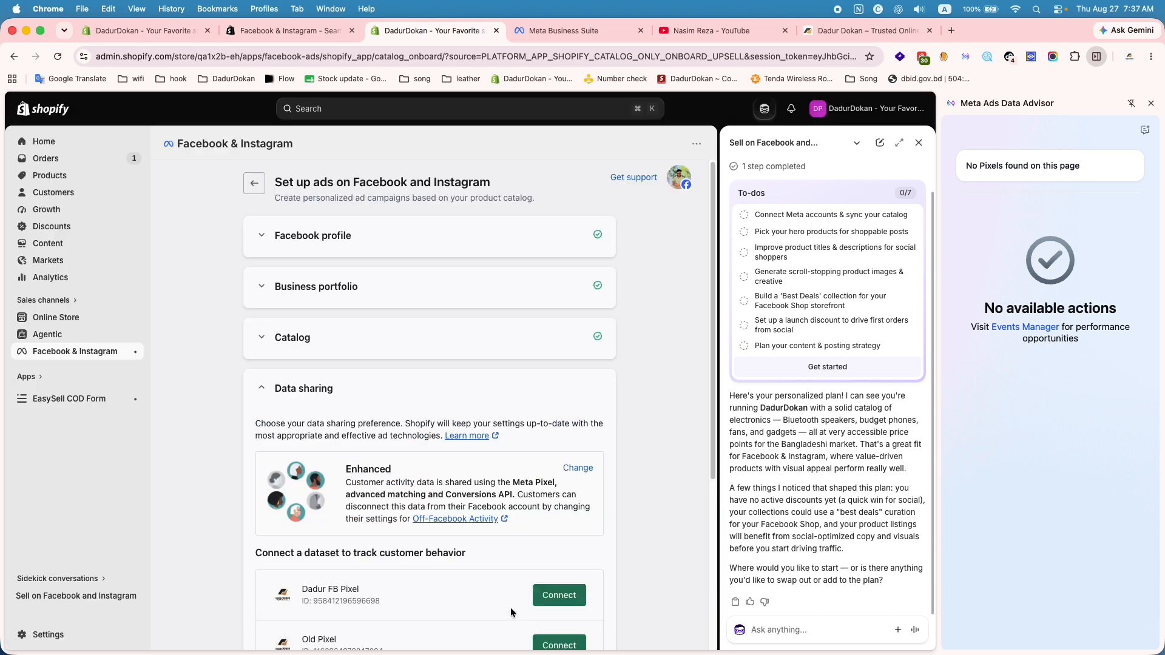
Connect the Dadur FB Pixel dataset in the data sharing section, keeping the Enhanced data sharing preference
scroll(456, 472, down, 5)
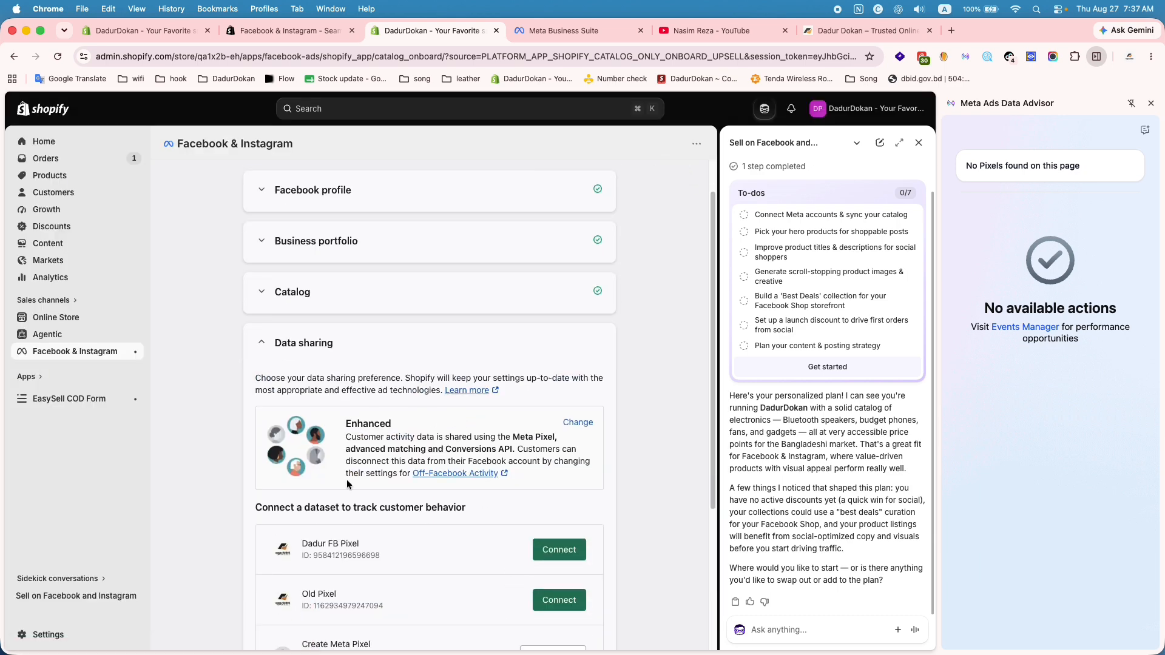
scroll(347, 480, down, 1)
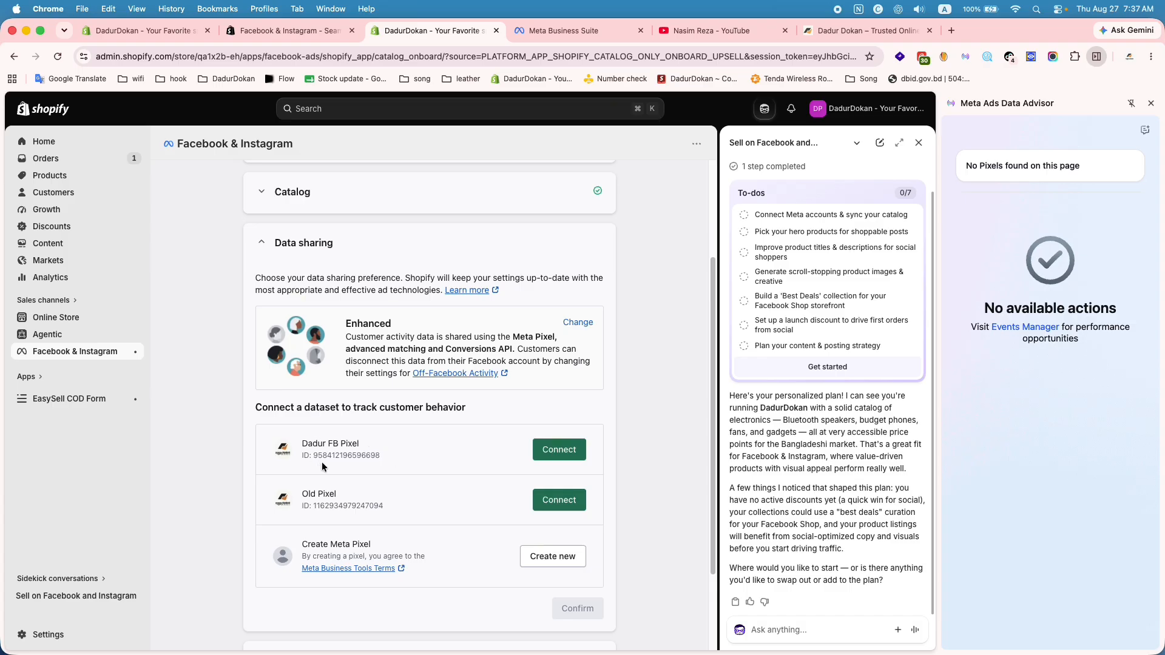
drag(300, 495, 340, 496)
drag(301, 447, 358, 443)
click(564, 450)
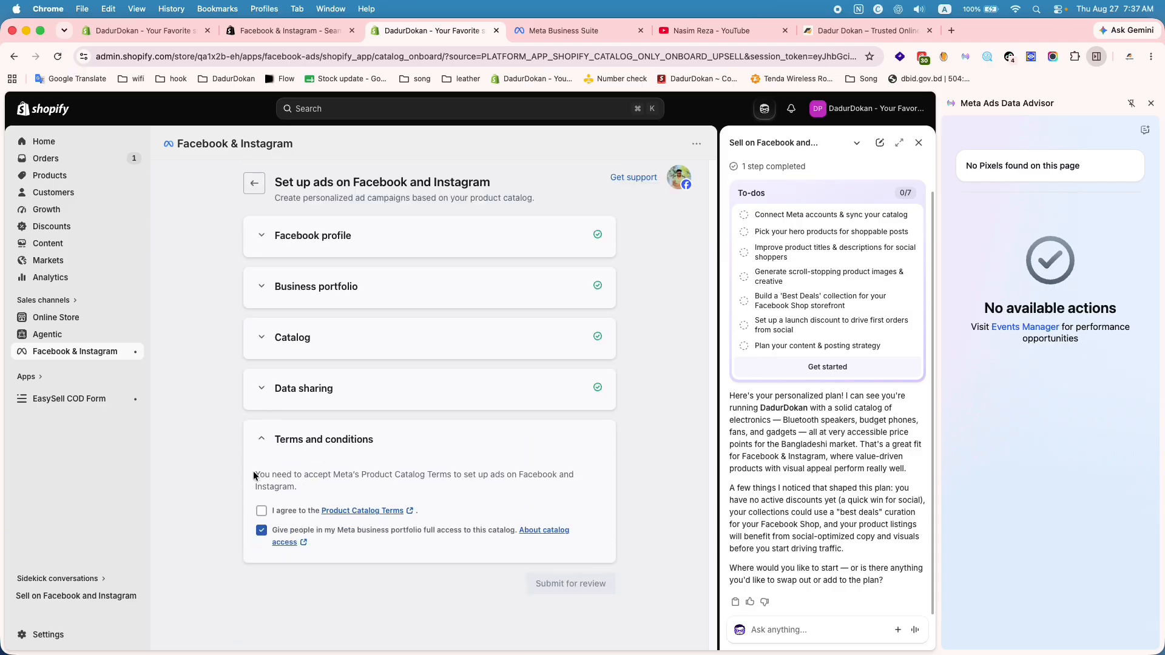
Agree to Meta's Product Catalog Terms and submit the Facebook and Instagram ads setup for review
click(262, 511)
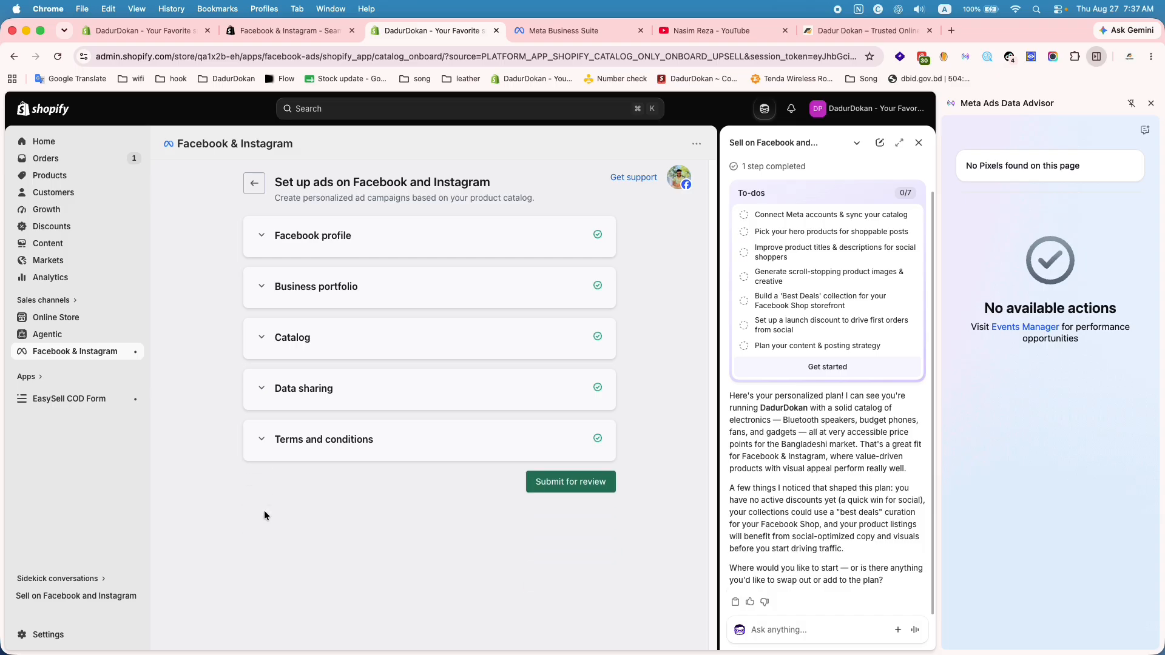
click(582, 489)
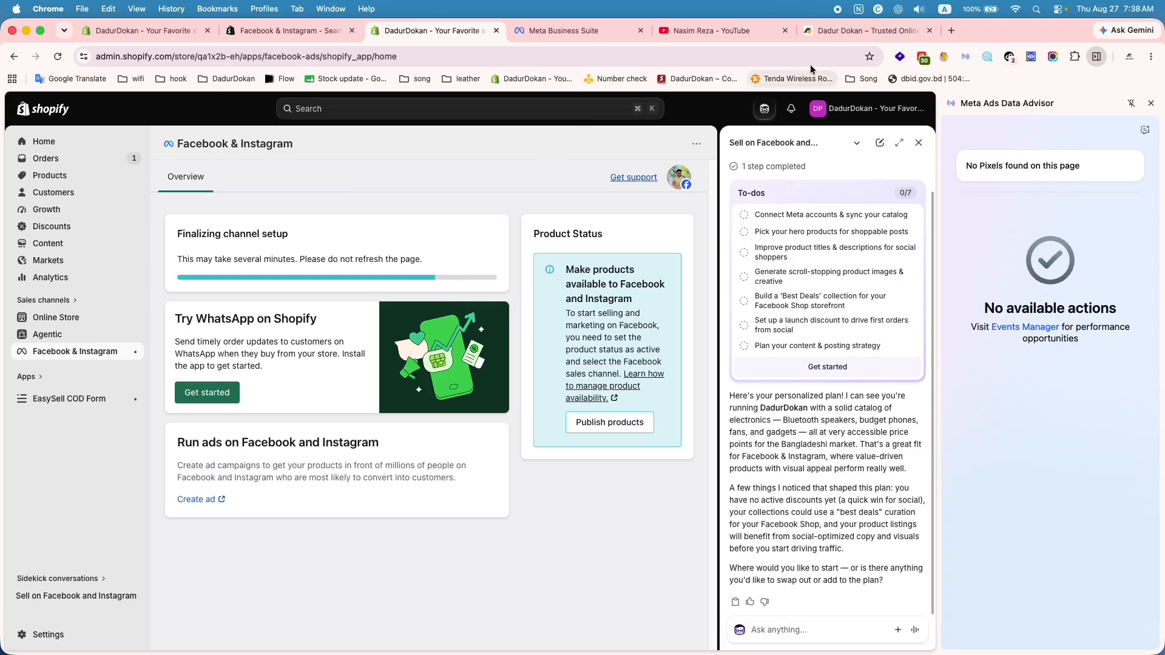
Open the 5 Star BD14+ Mobile Phone product page from the Dadur Dokan storefront's All Products collection
click(836, 30)
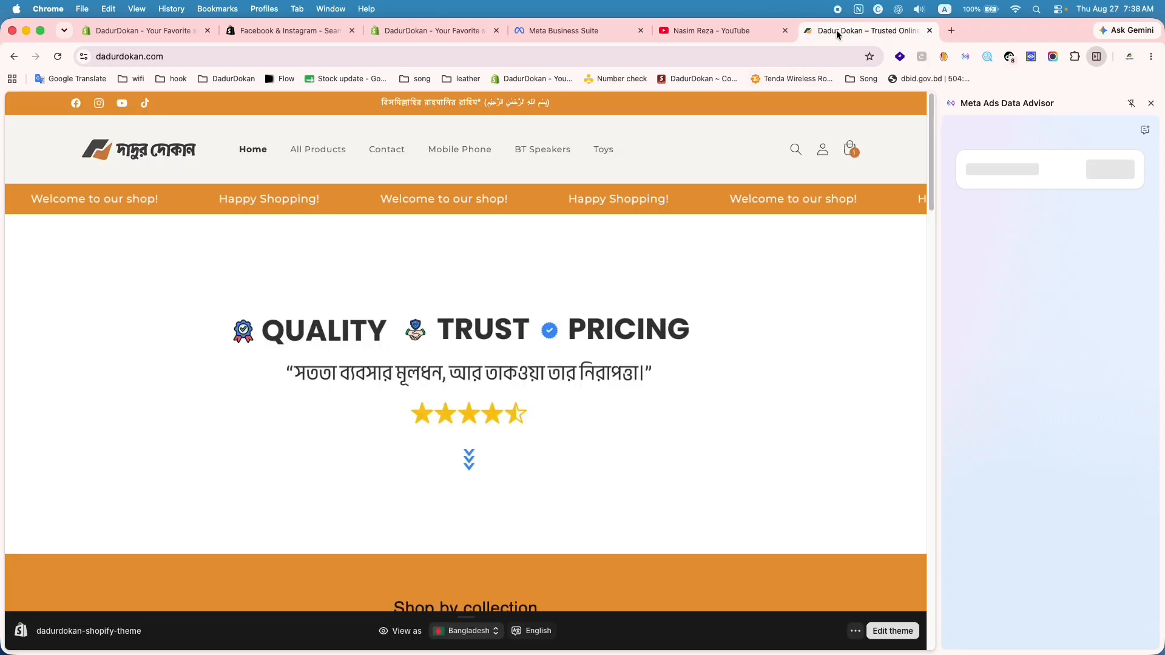
click(317, 155)
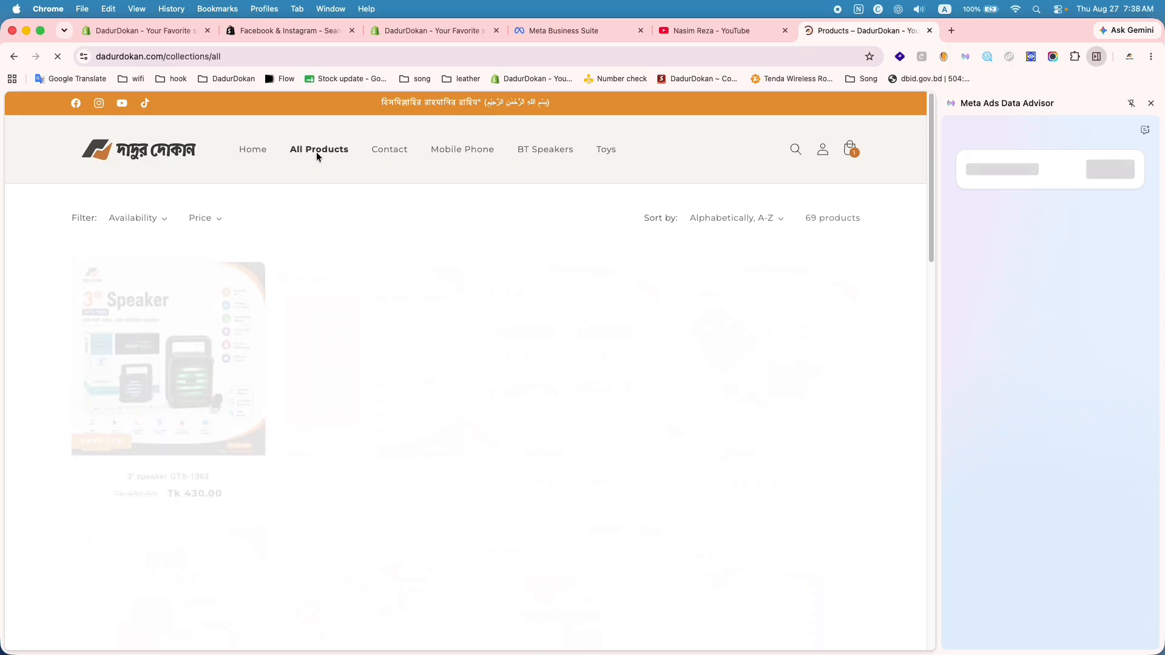
scroll(370, 171, down, 2)
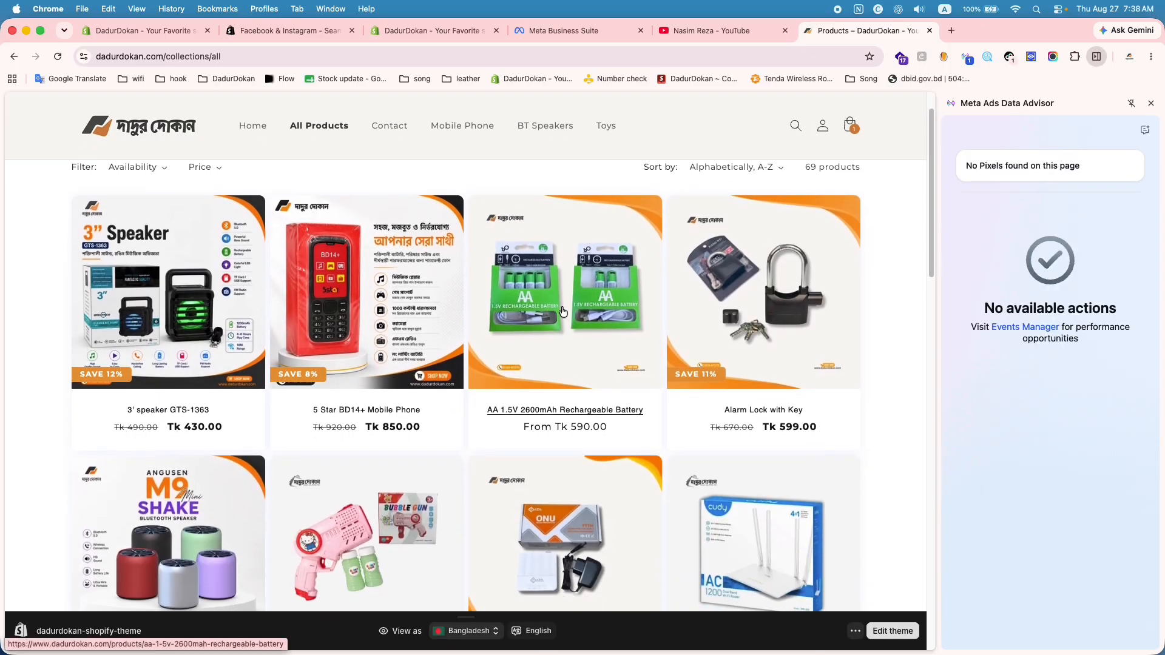
click(426, 294)
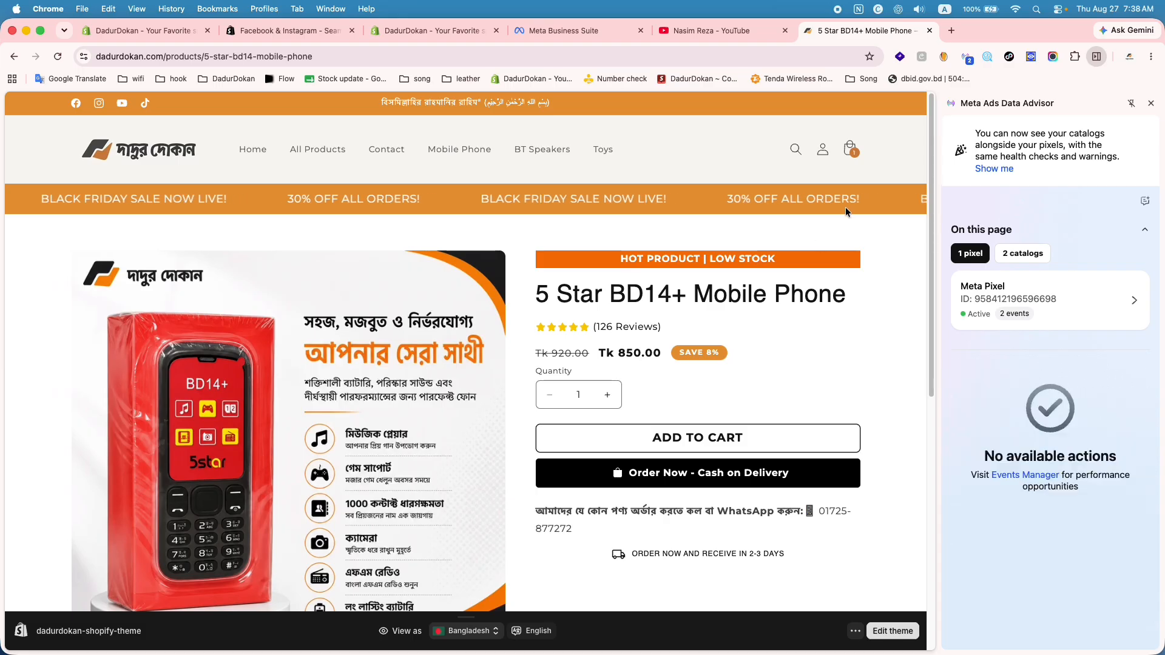
Examine the Meta Pixel's test events for the phone's product page in Meta Ads Data Advisor
click(967, 61)
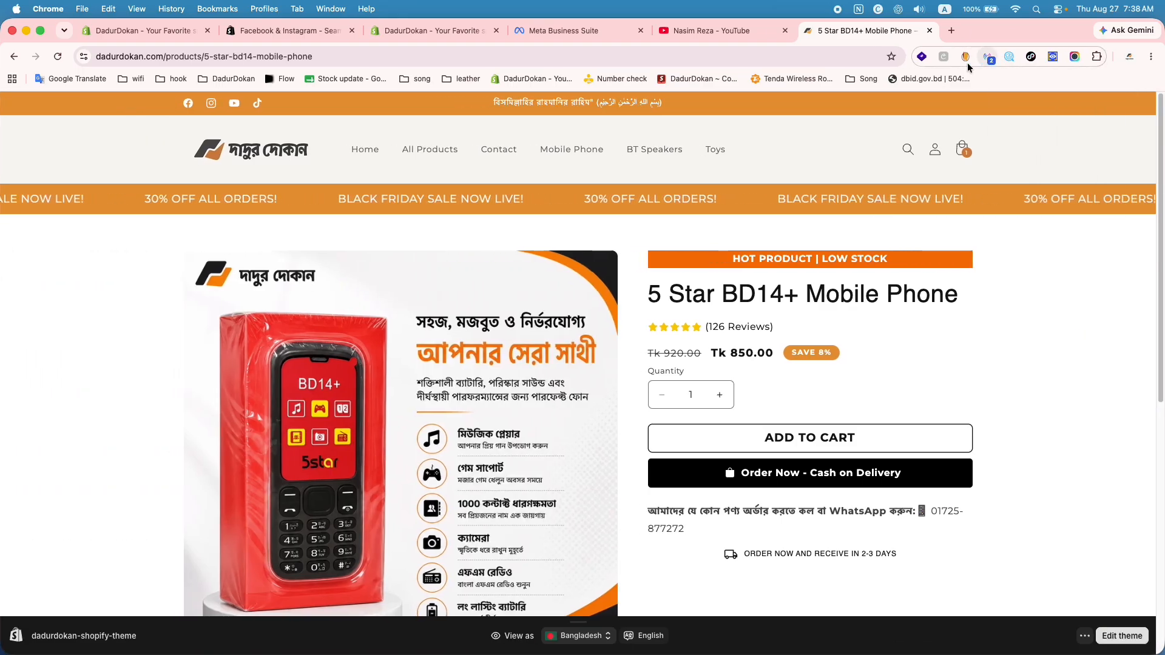
click(987, 58)
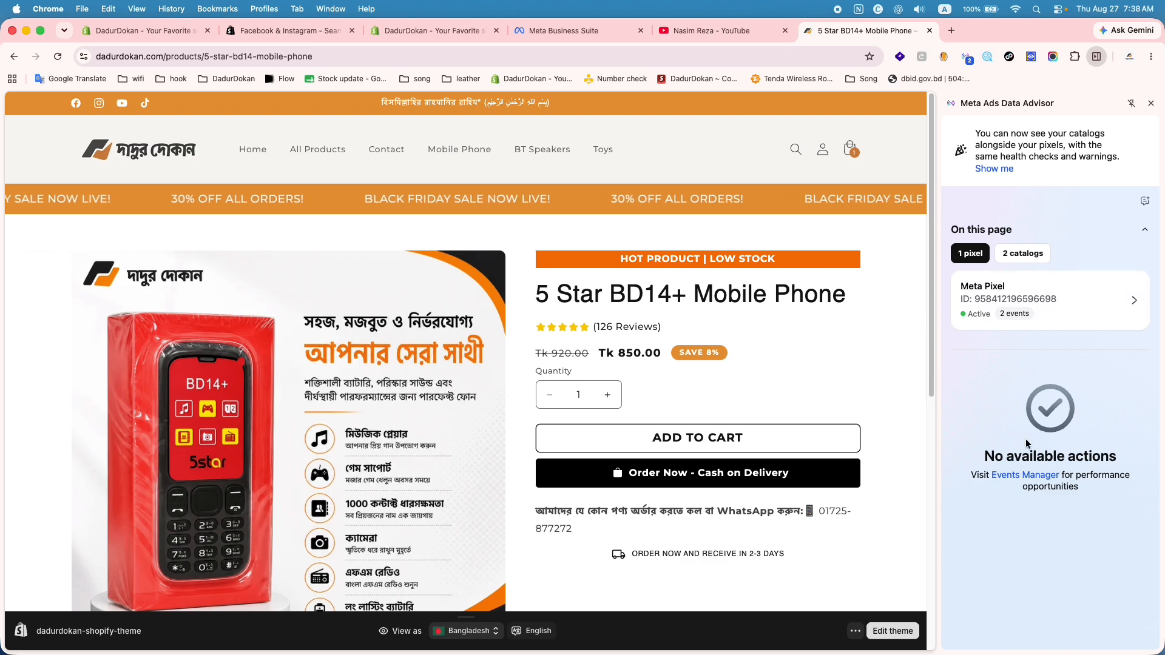
click(1025, 300)
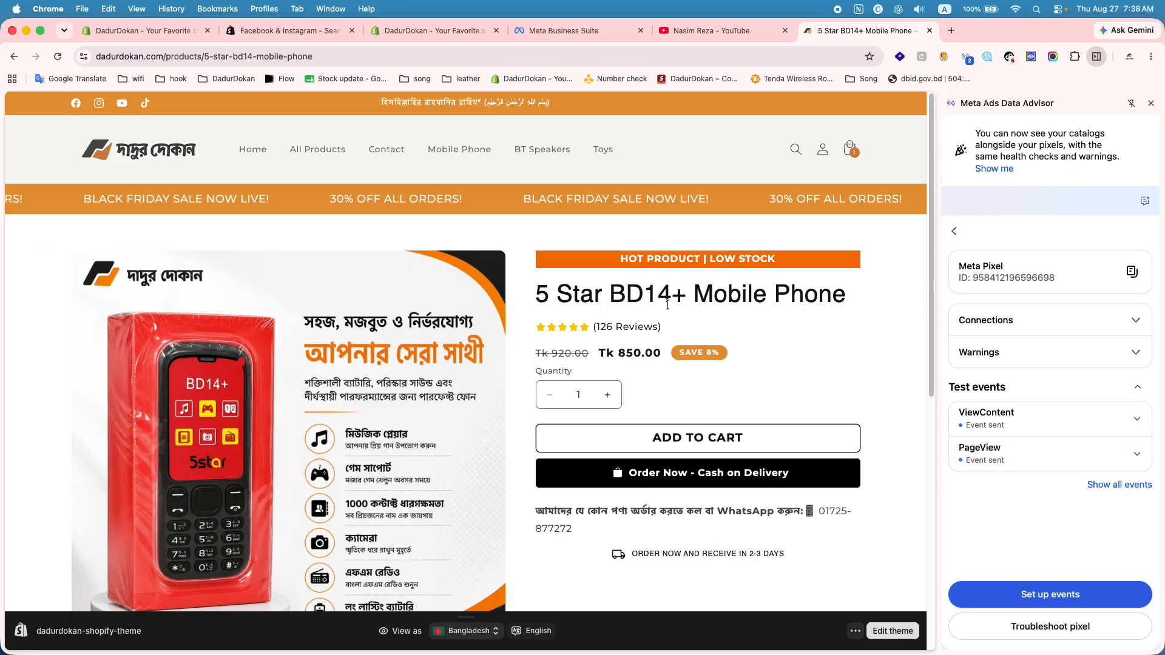
Add the 5 Star BD14+ Mobile Phone to the cart and hide the Shopify preview bar covering the order button
click(622, 431)
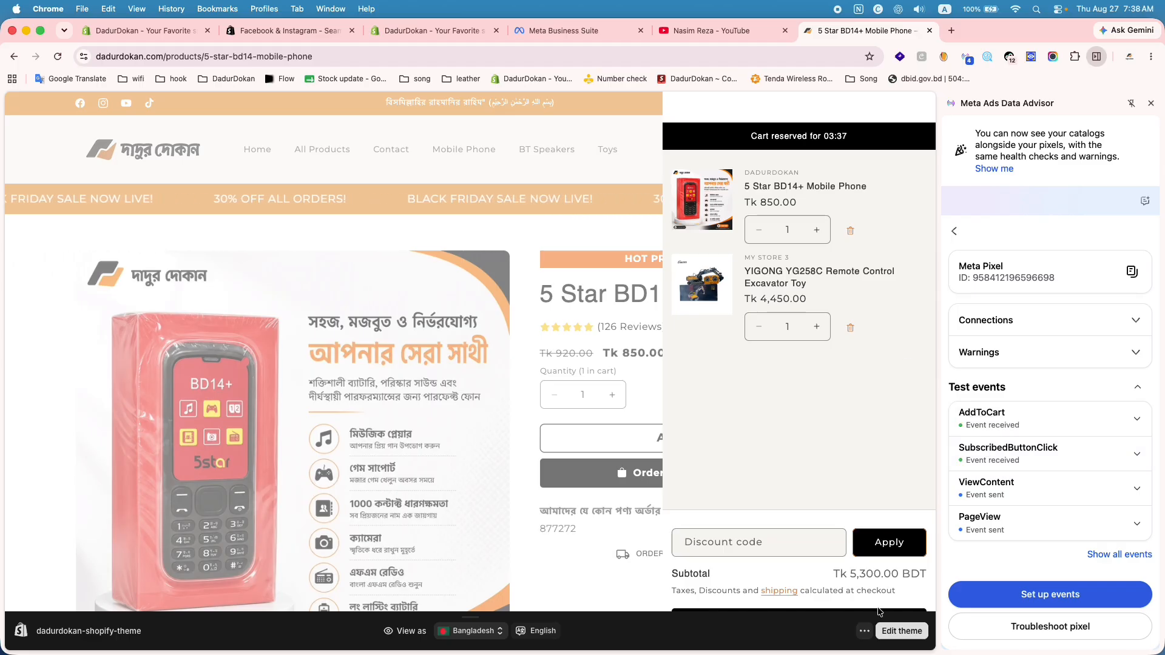
click(865, 631)
click(878, 617)
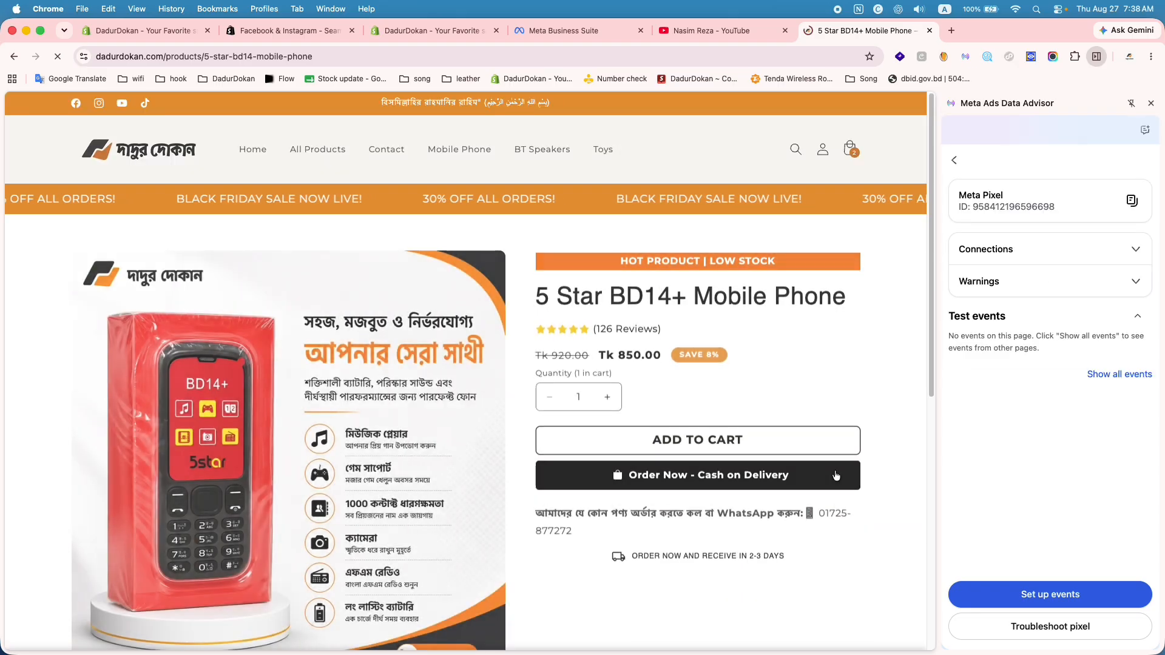
Start a Cash on Delivery order from the cart to test the checkout event, and close the order form without submitting
click(849, 150)
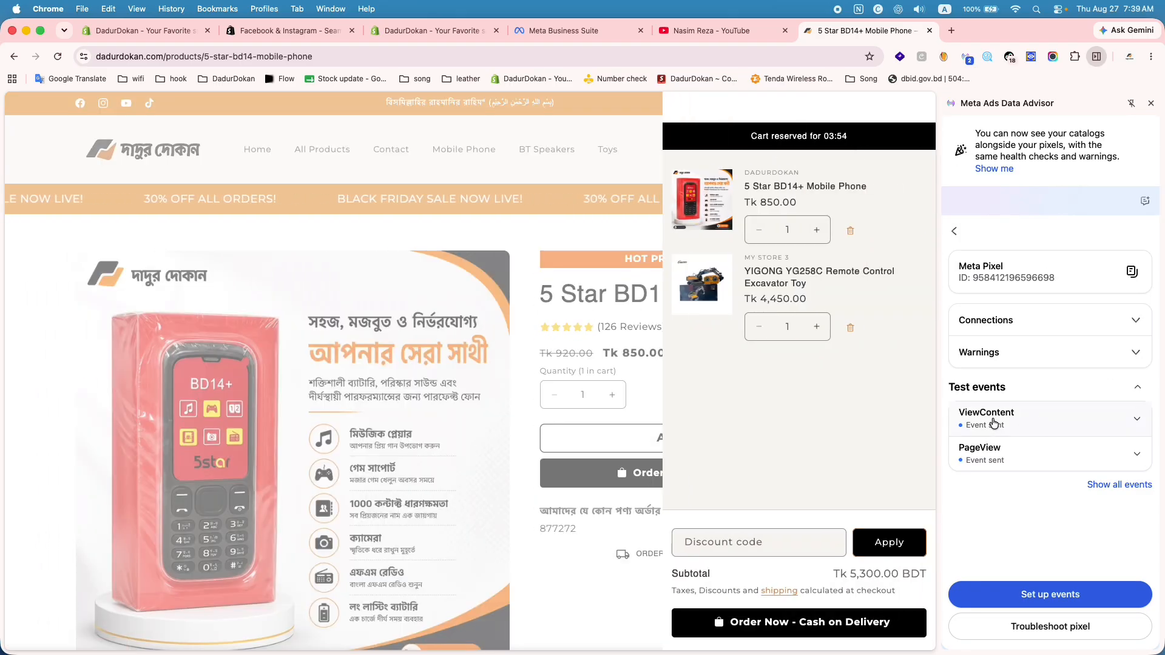
click(567, 189)
click(848, 150)
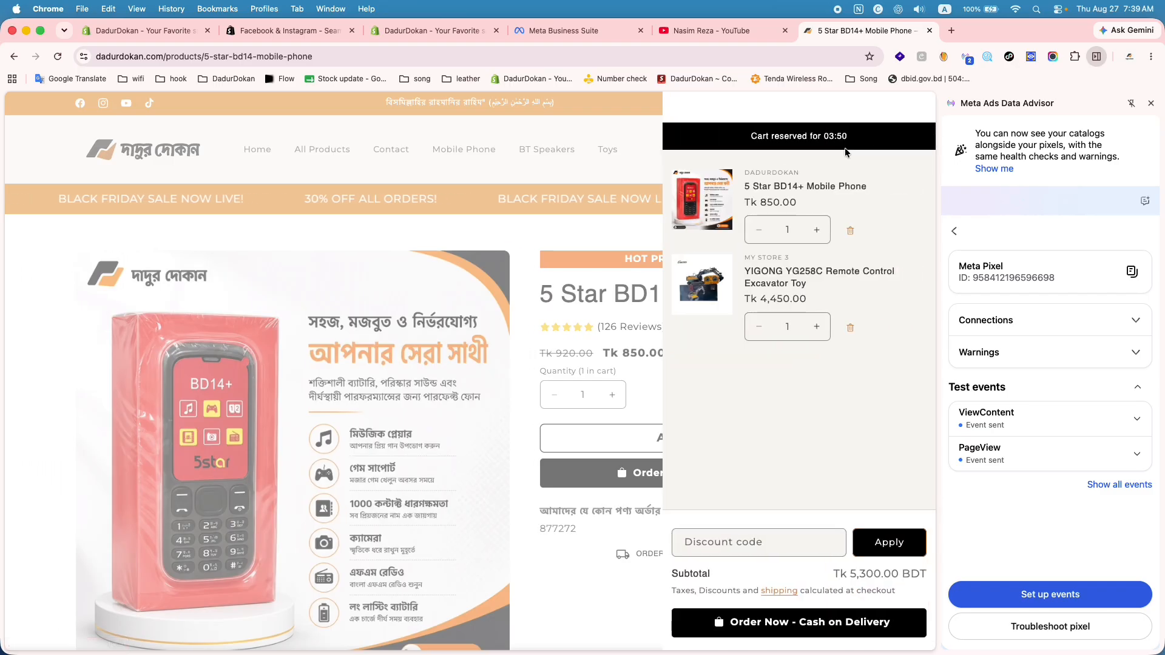
click(782, 619)
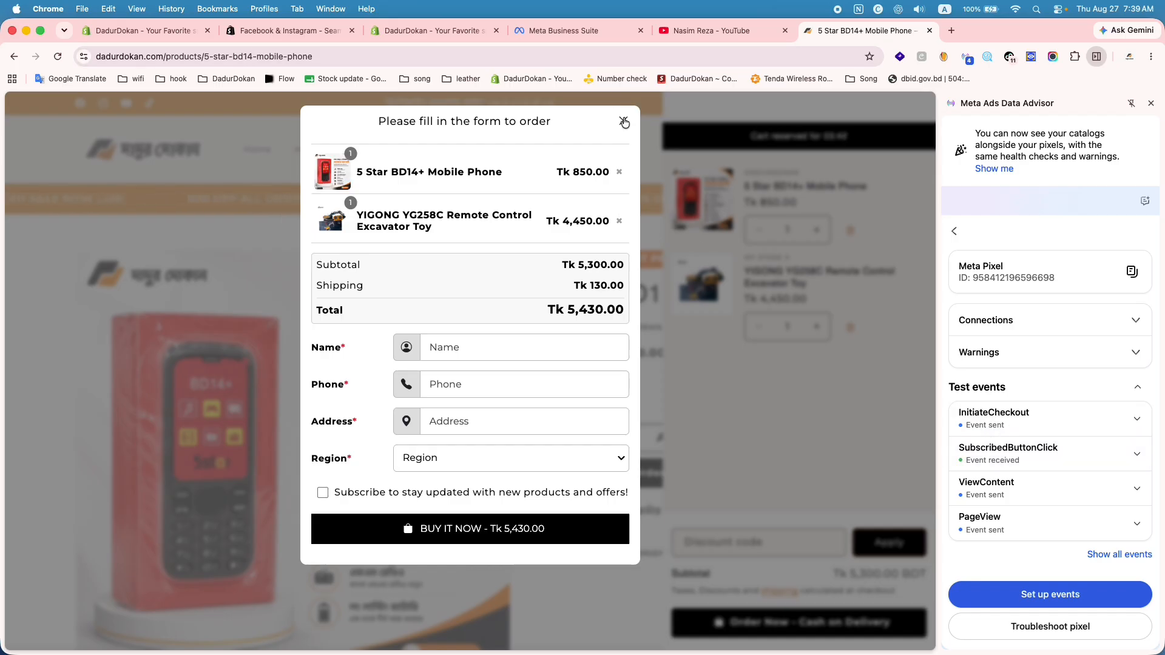
click(623, 122)
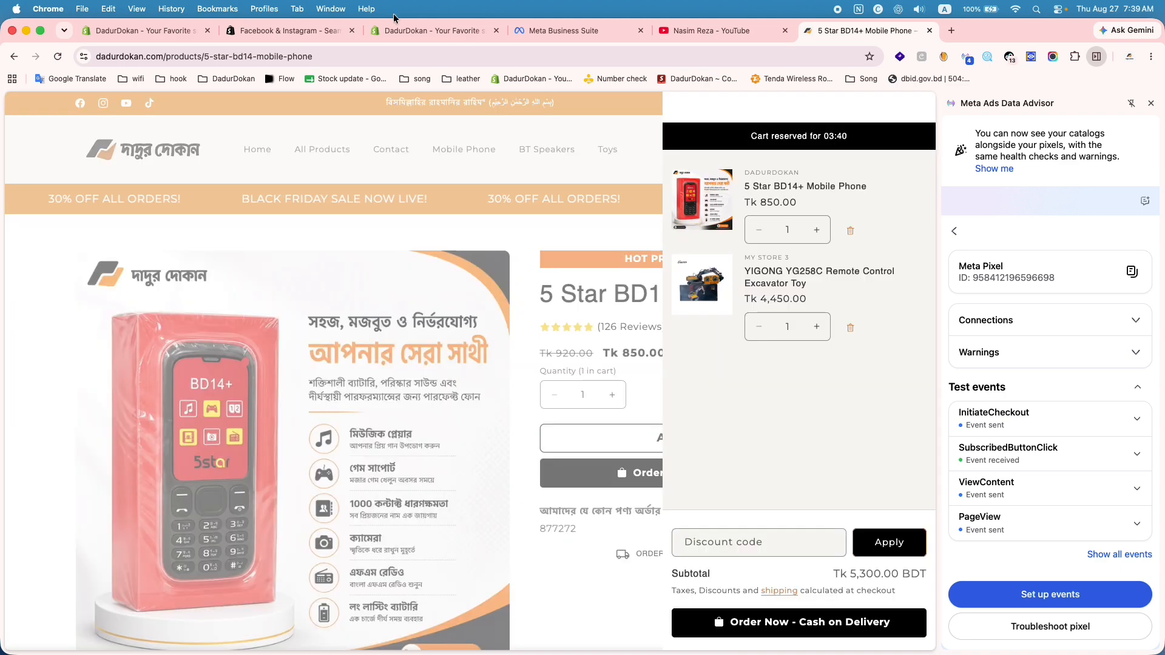
Close the Facebook & Instagram listing in the Shopify App Store and return to the app's overview in the store admin
click(547, 32)
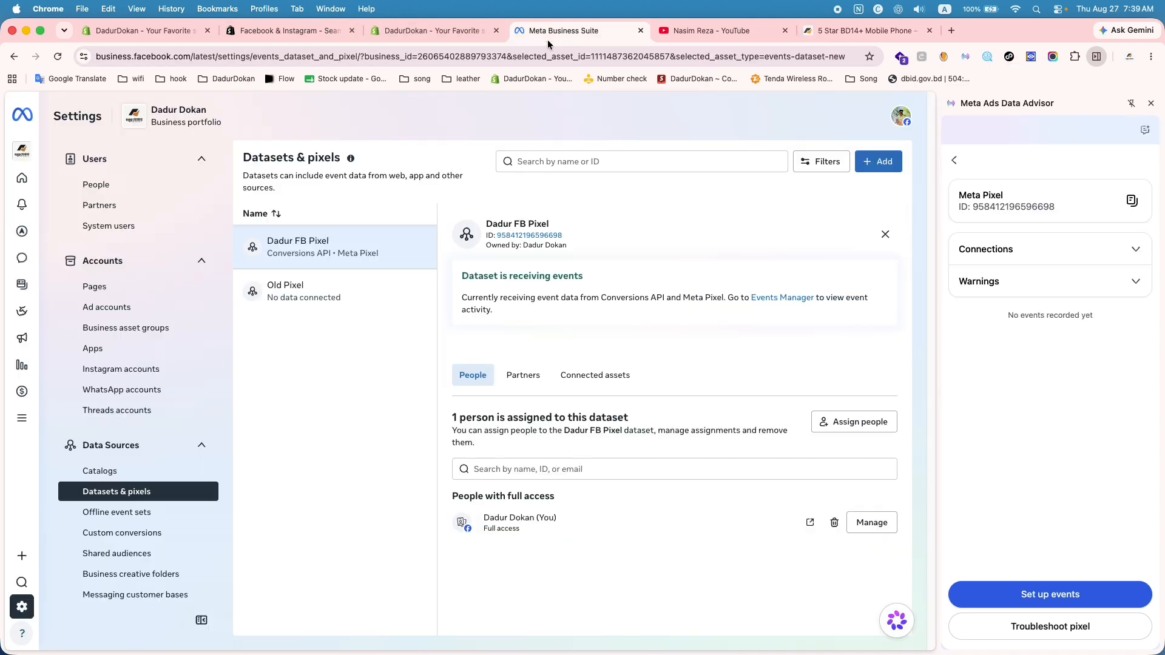
click(432, 32)
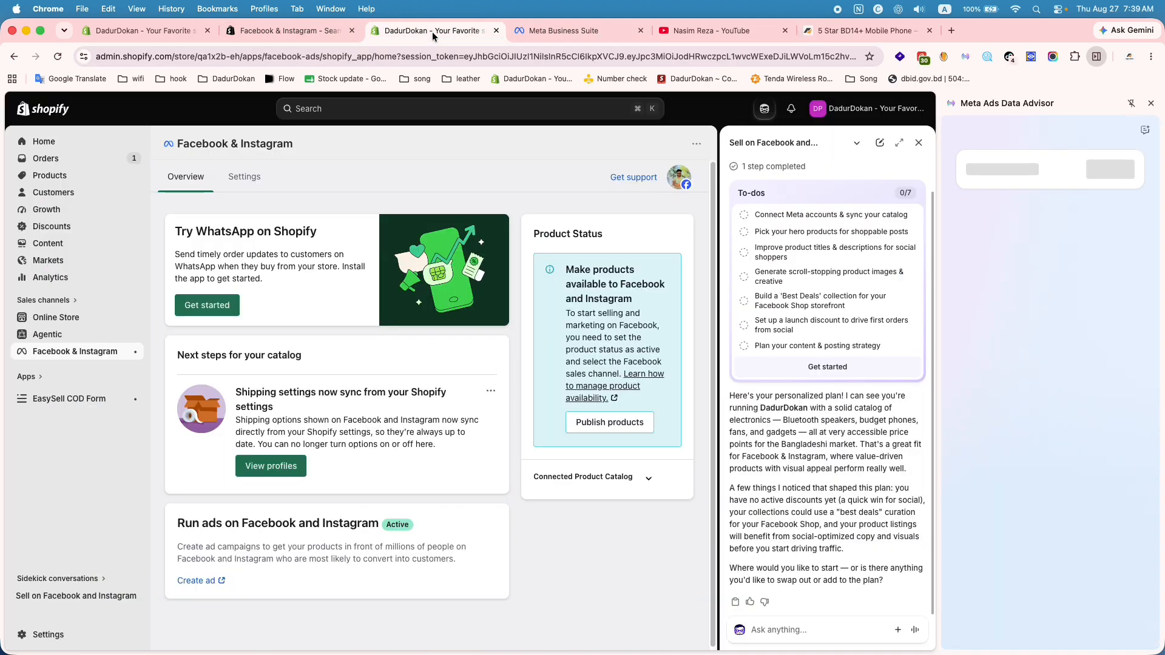
click(333, 28)
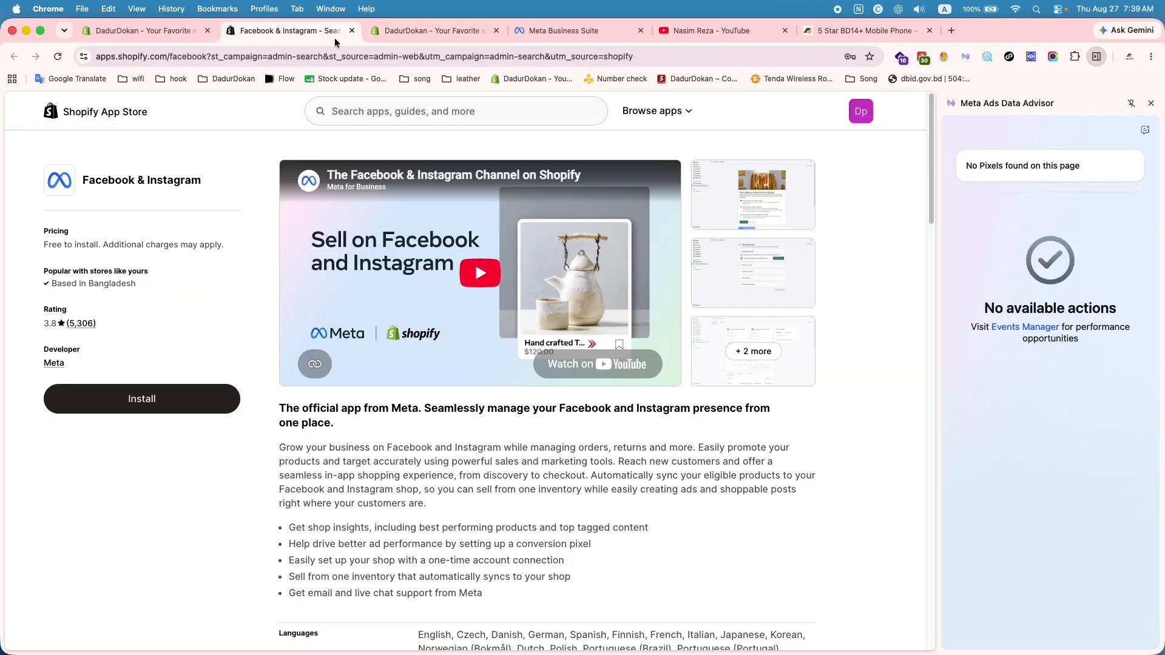
click(352, 31)
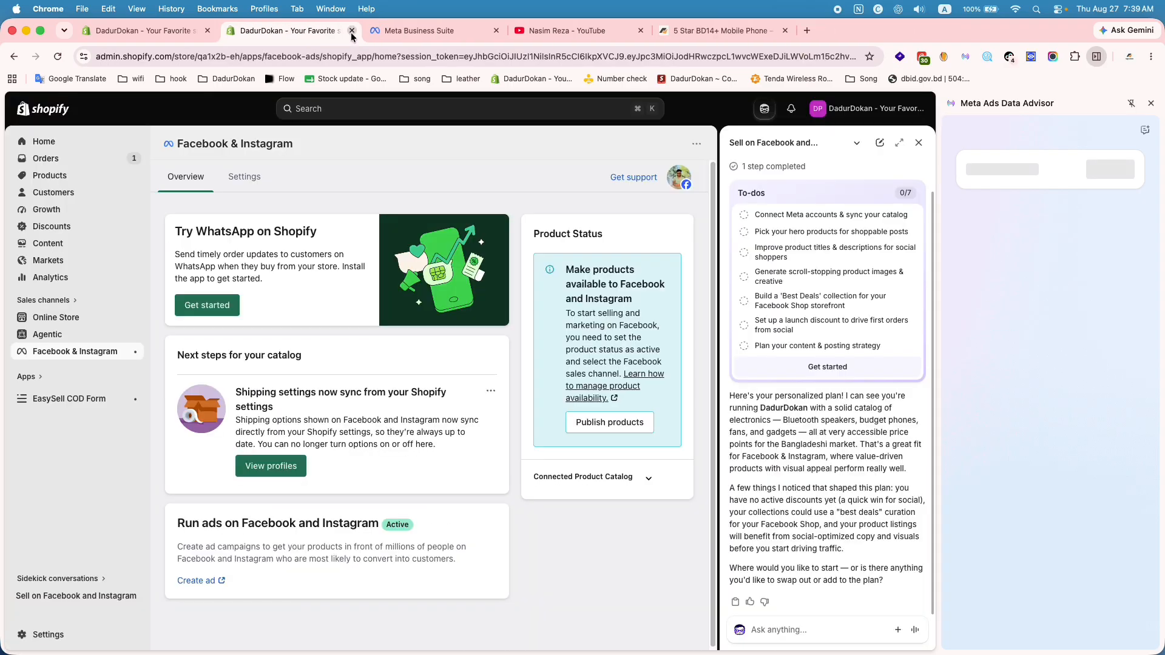
click(398, 31)
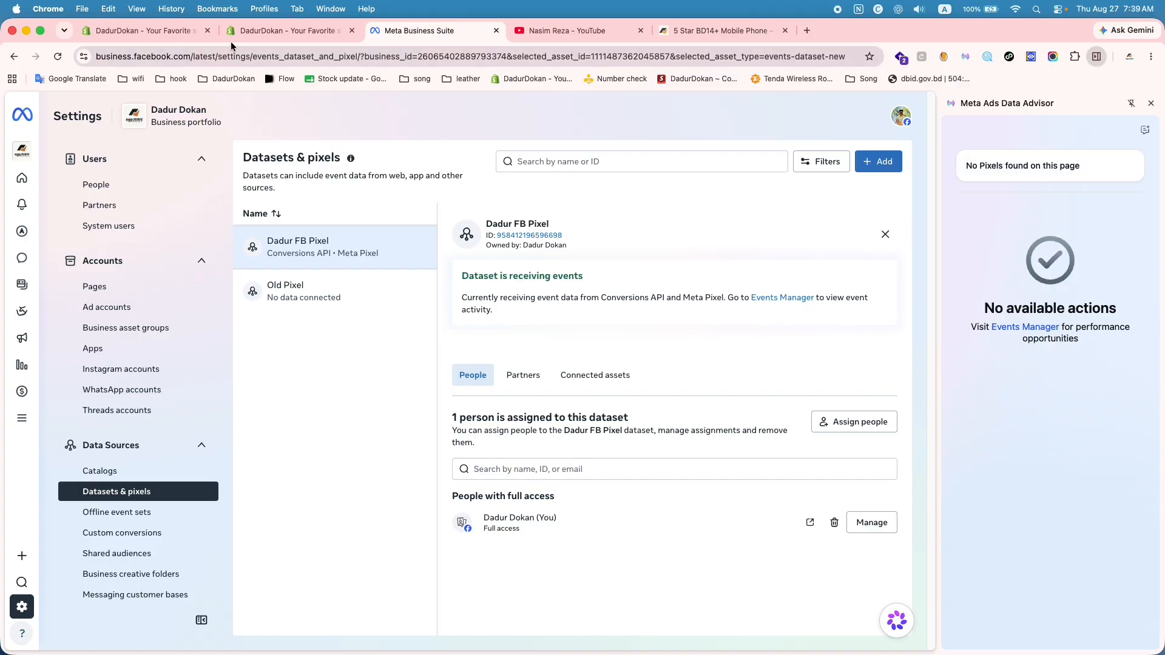
click(146, 29)
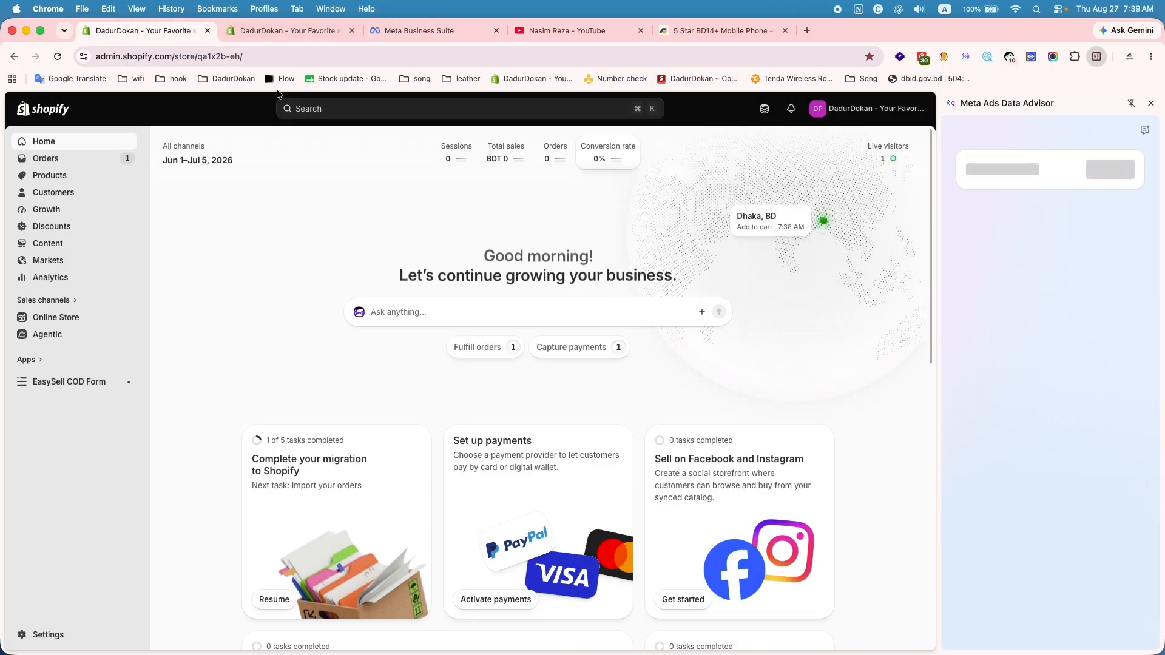
click(268, 32)
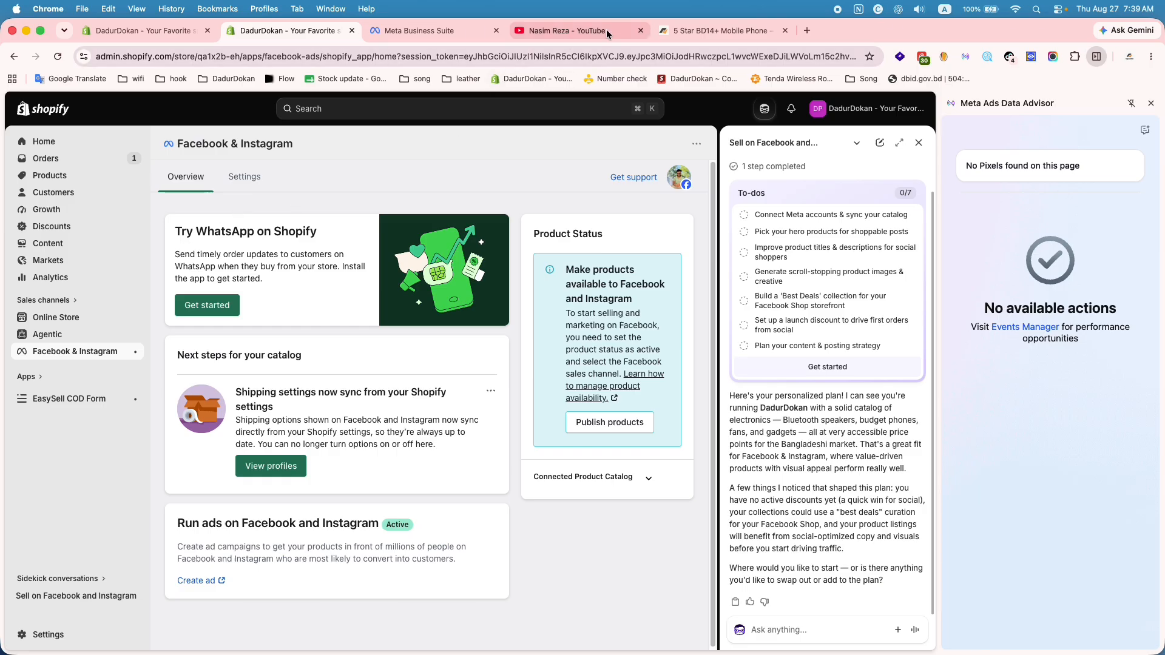
Close Meta Ads Data Advisor on the storefront and add the Alarm Lock with Key from All Products to the cart
click(690, 32)
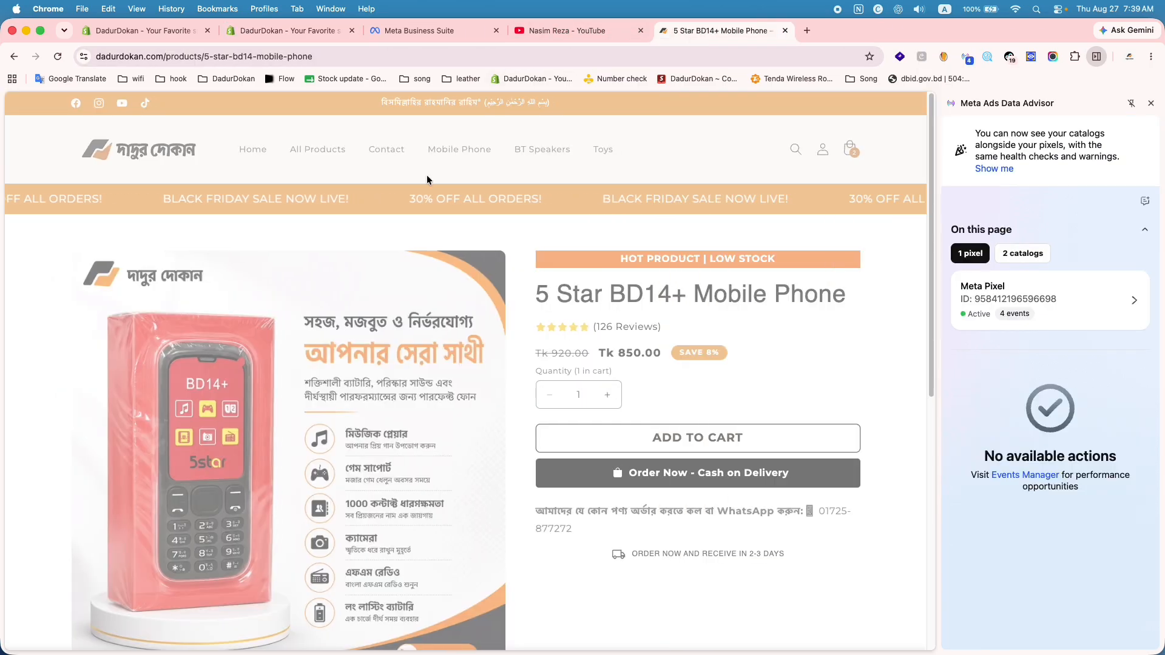
click(291, 149)
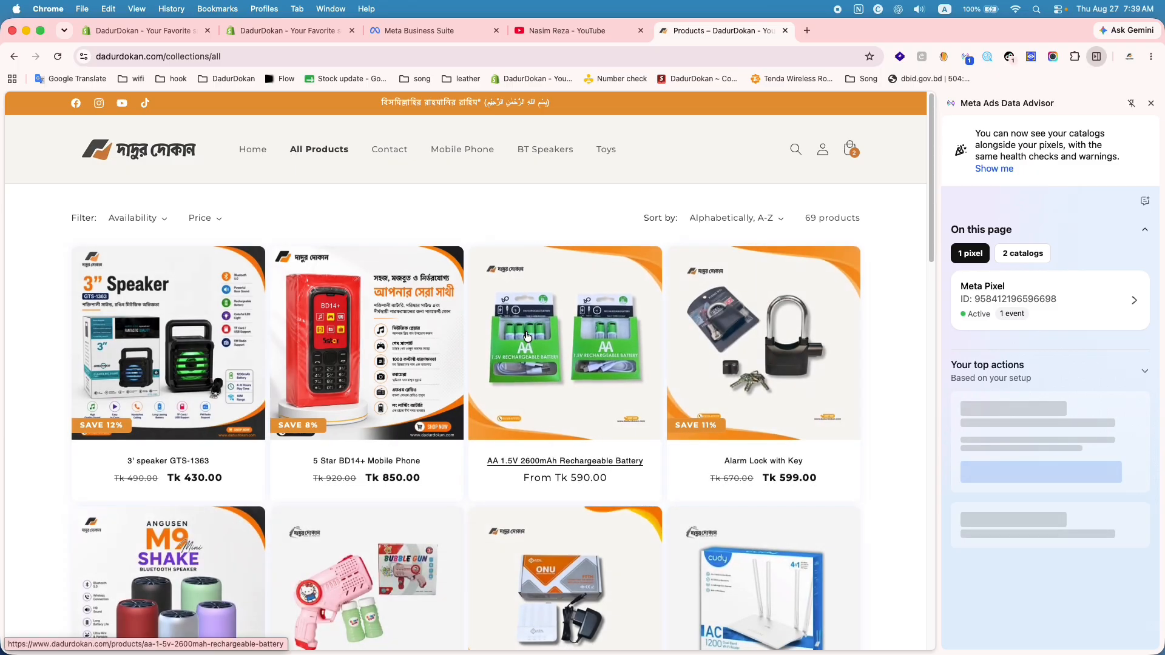
click(1151, 104)
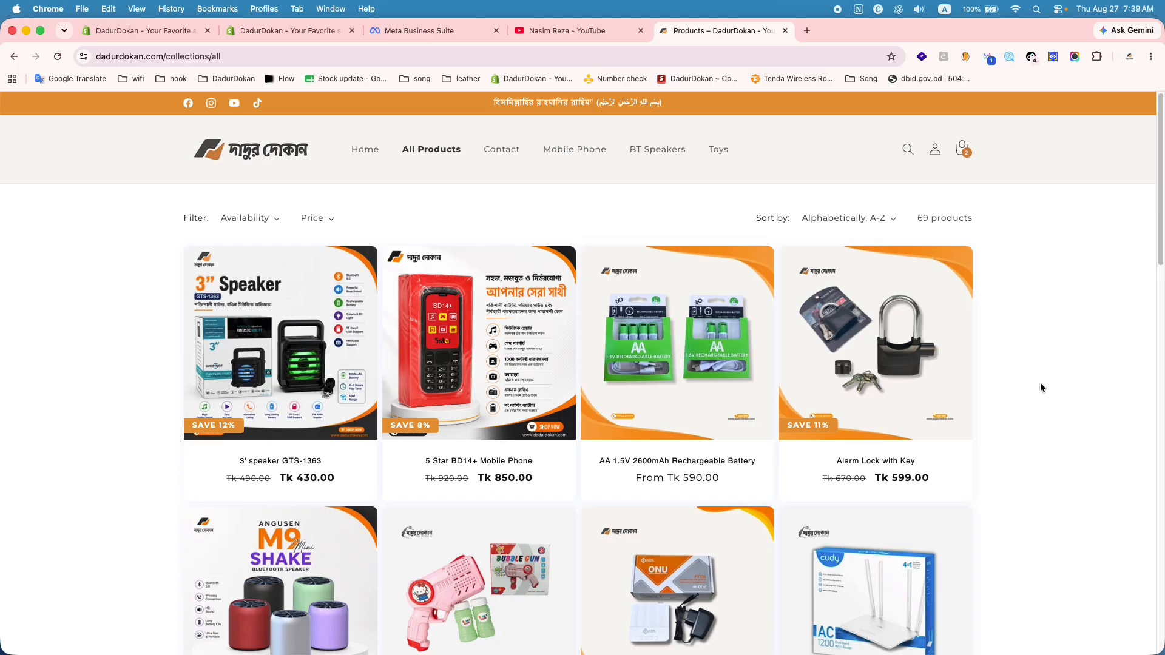
scroll(1040, 387, down, 1)
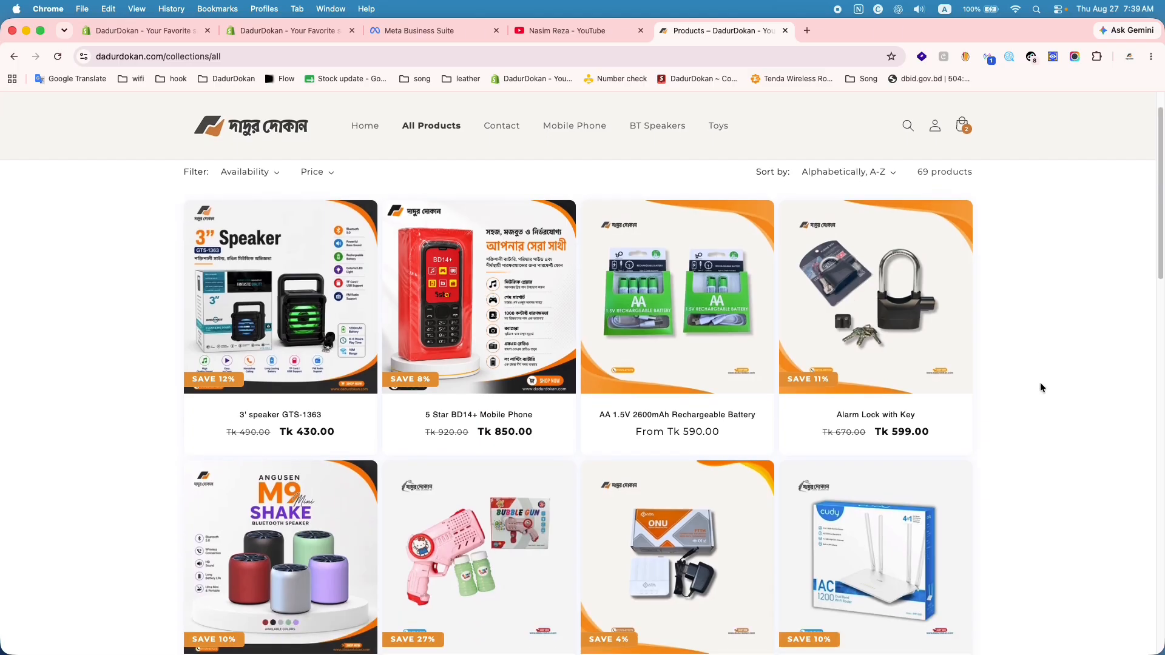
scroll(1040, 387, down, 1)
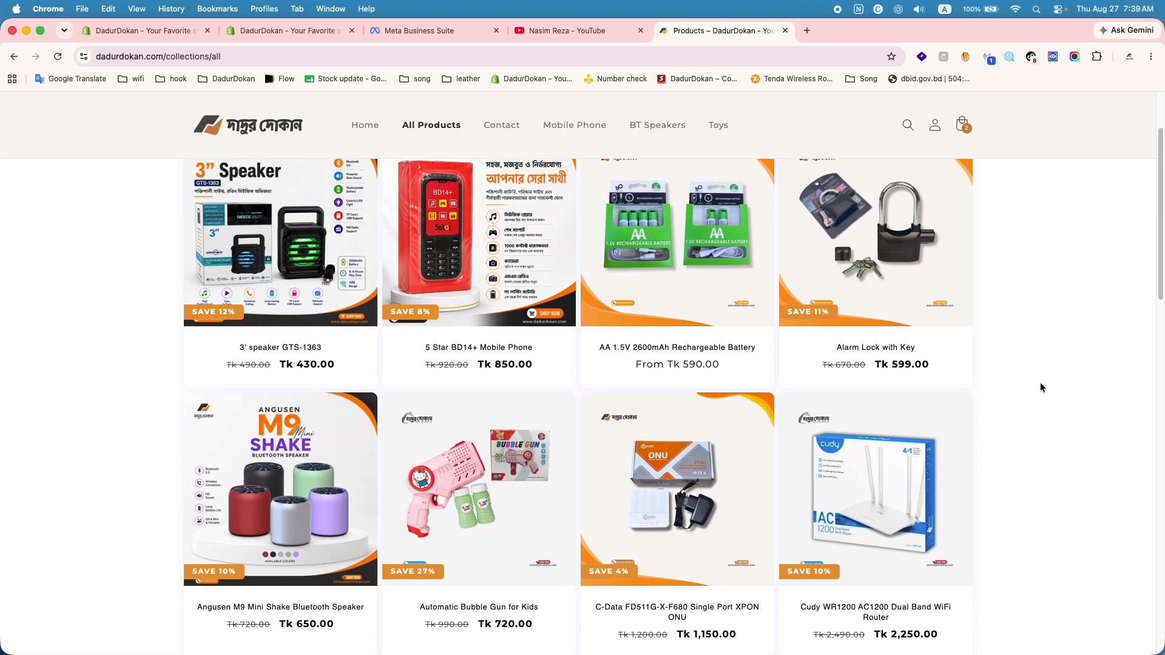
click(908, 255)
click(787, 439)
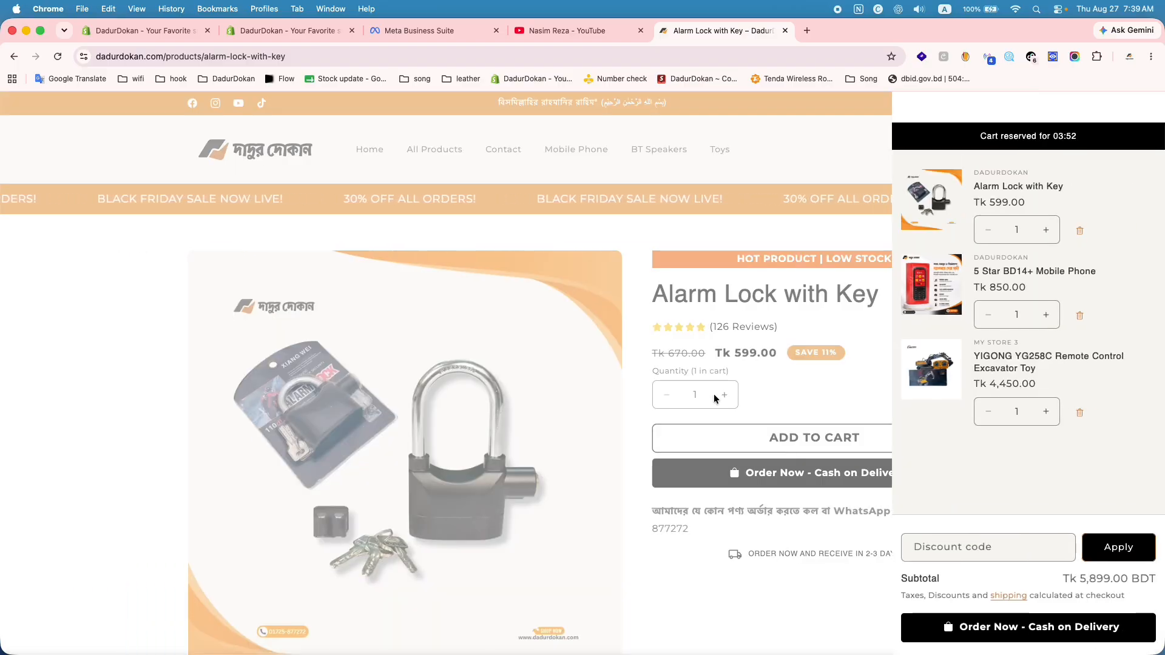
Check the Meta Pixel's test events for the Alarm Lock with Key page in Meta Ads Data Advisor and close the cart
click(1029, 57)
click(983, 60)
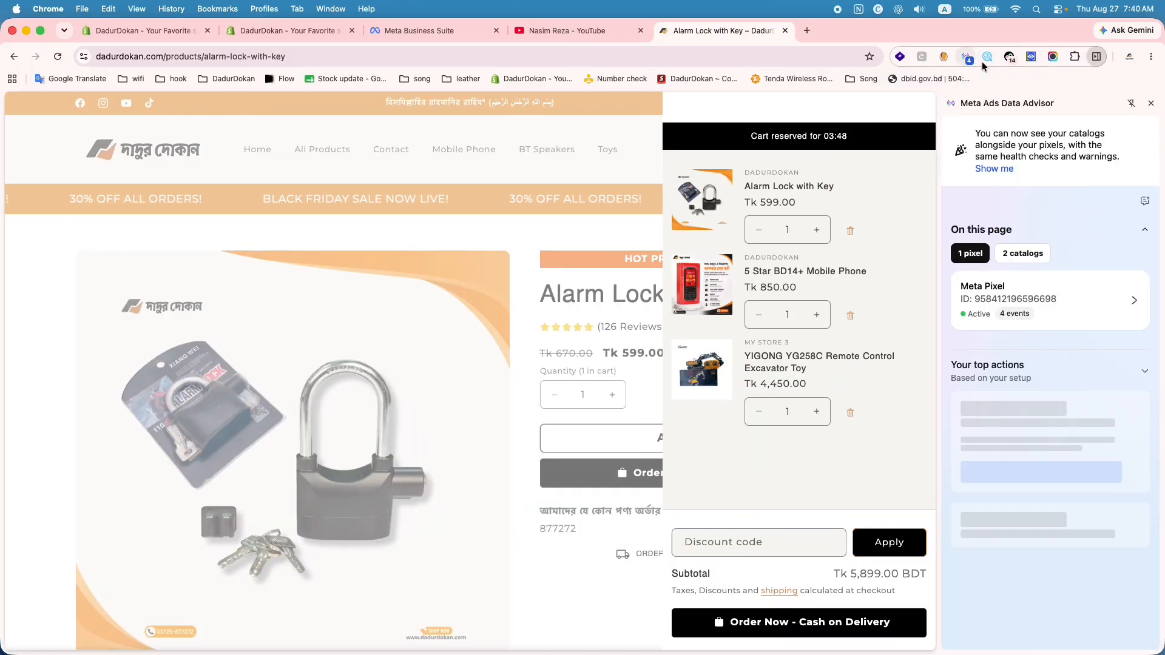
click(1084, 321)
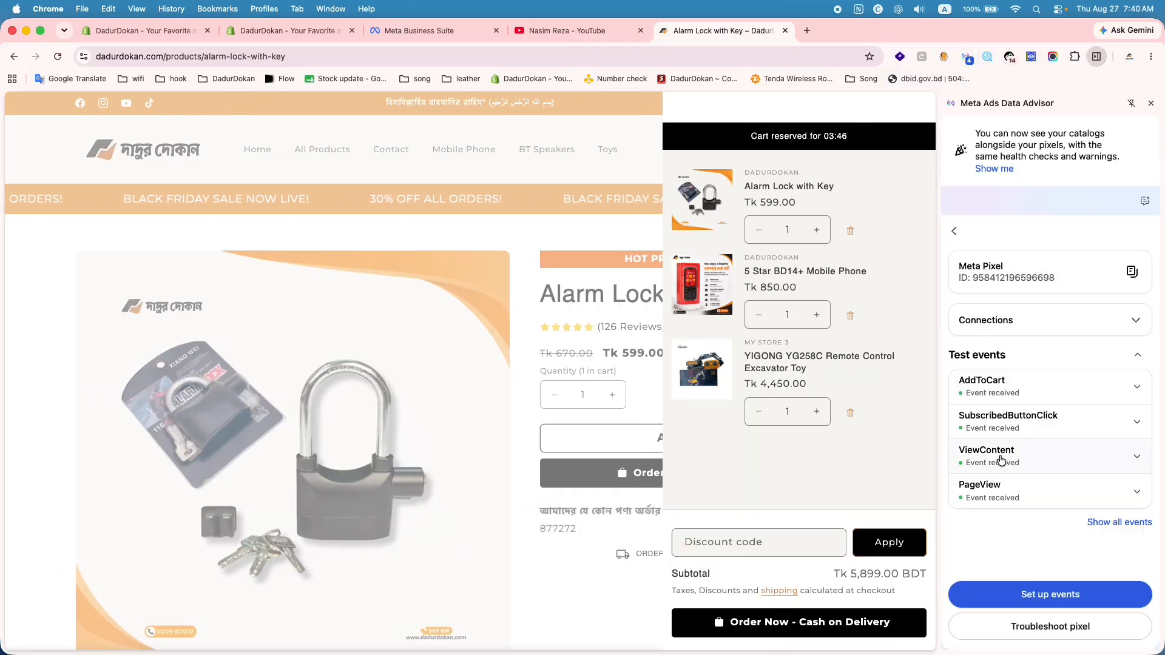
click(487, 321)
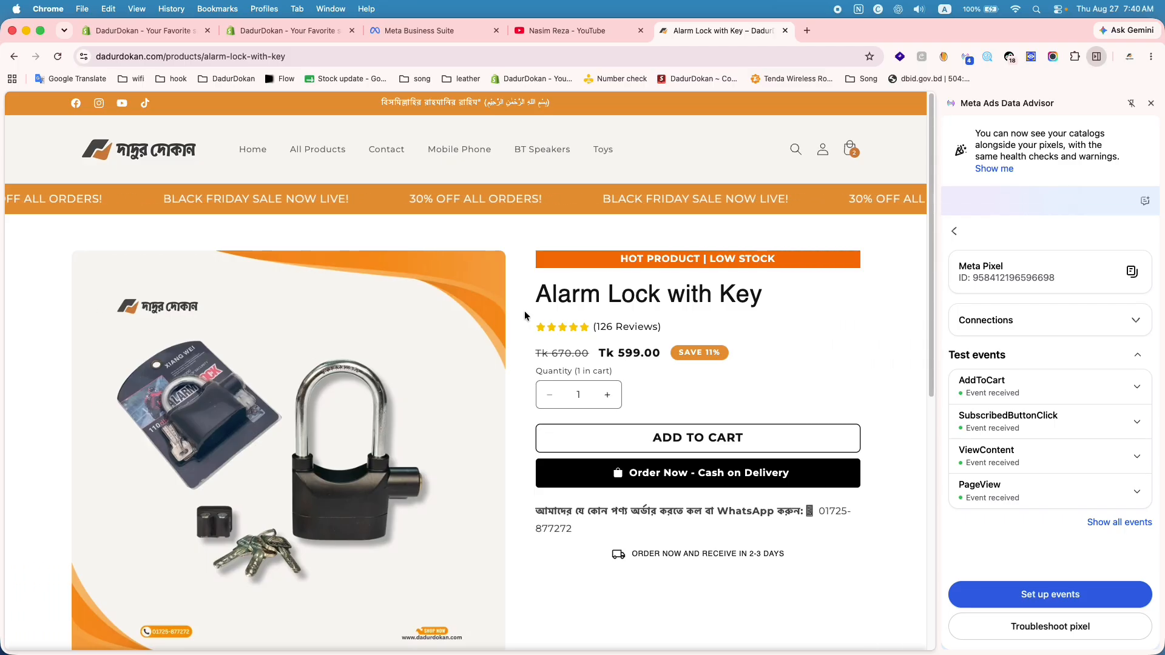
Switch to the browser profile with Upwork open and review the freelancer profile's job statistics and conversion tracking description
click(1131, 61)
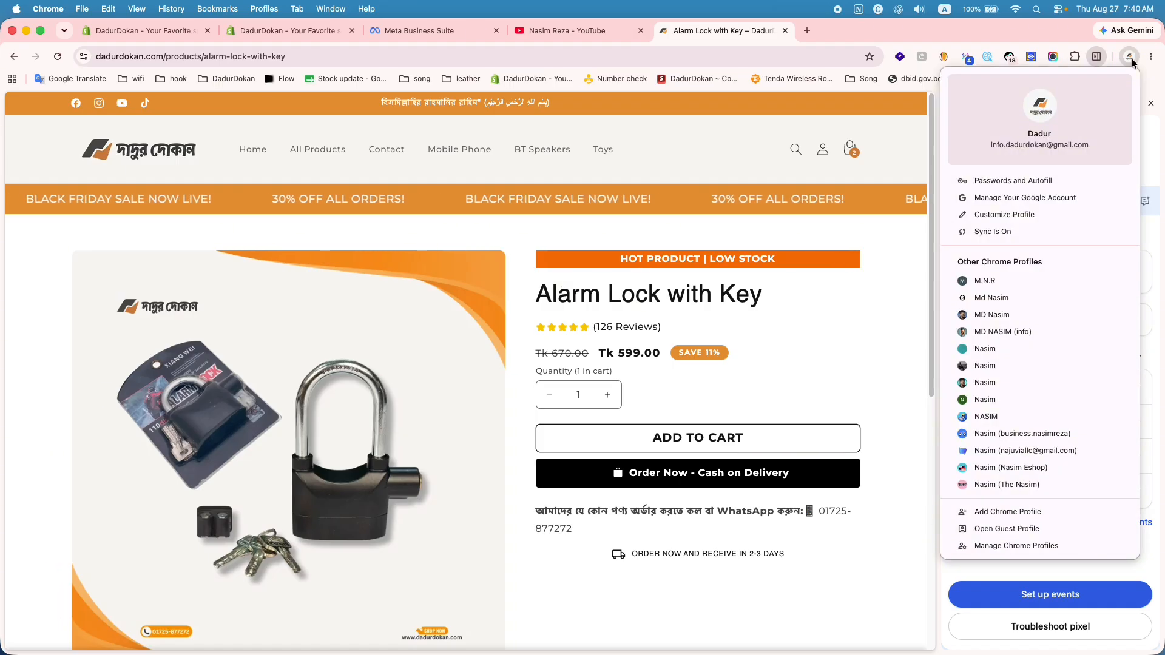
click(984, 331)
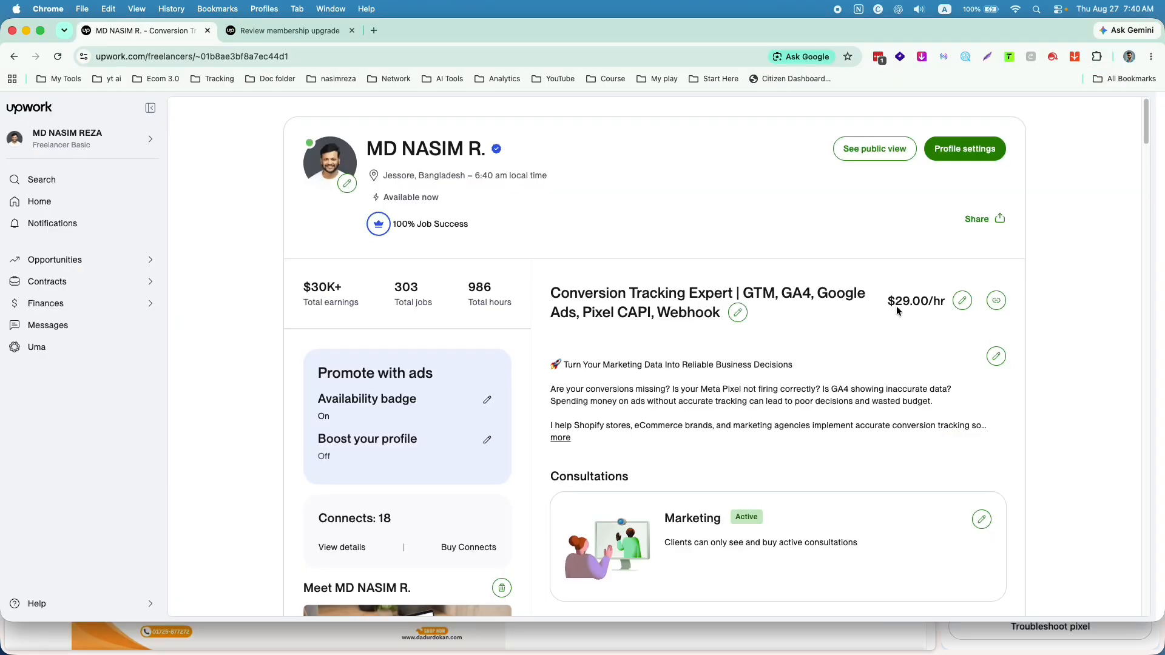
mouse_move(412, 241)
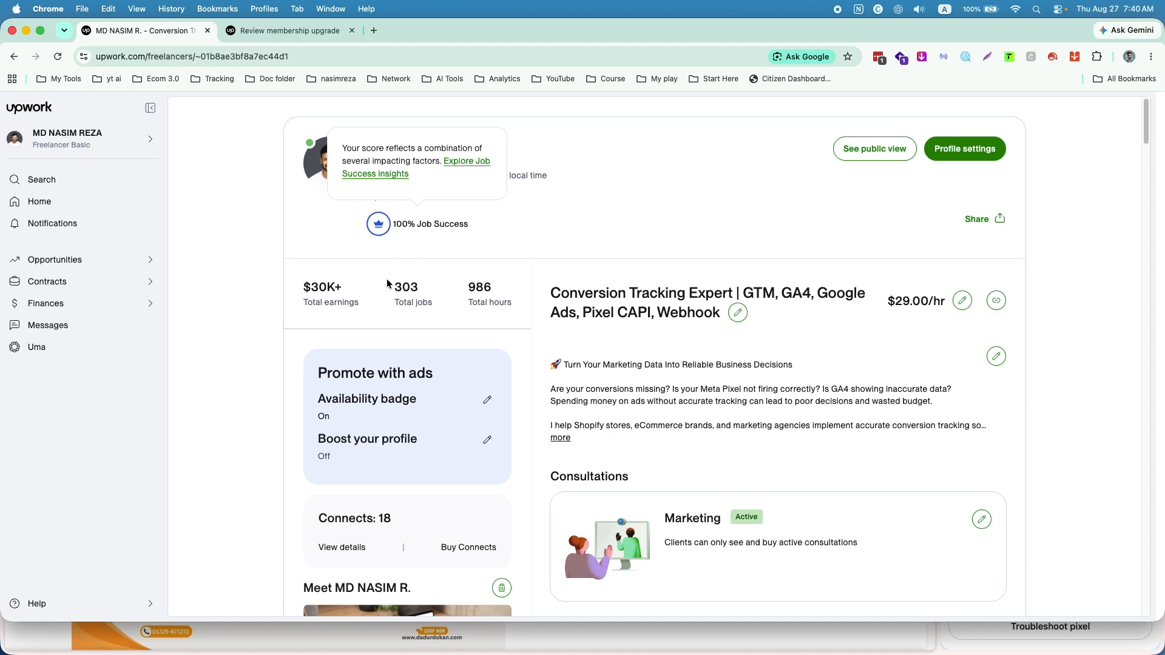
drag(396, 289, 423, 291)
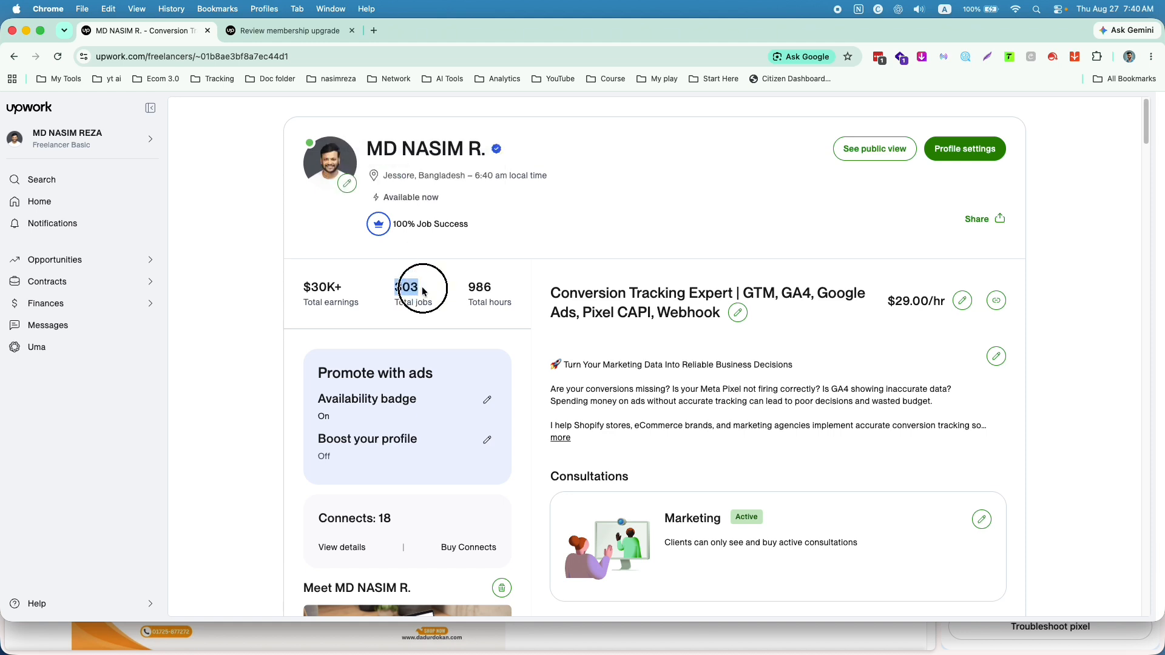
scroll(611, 376, down, 2)
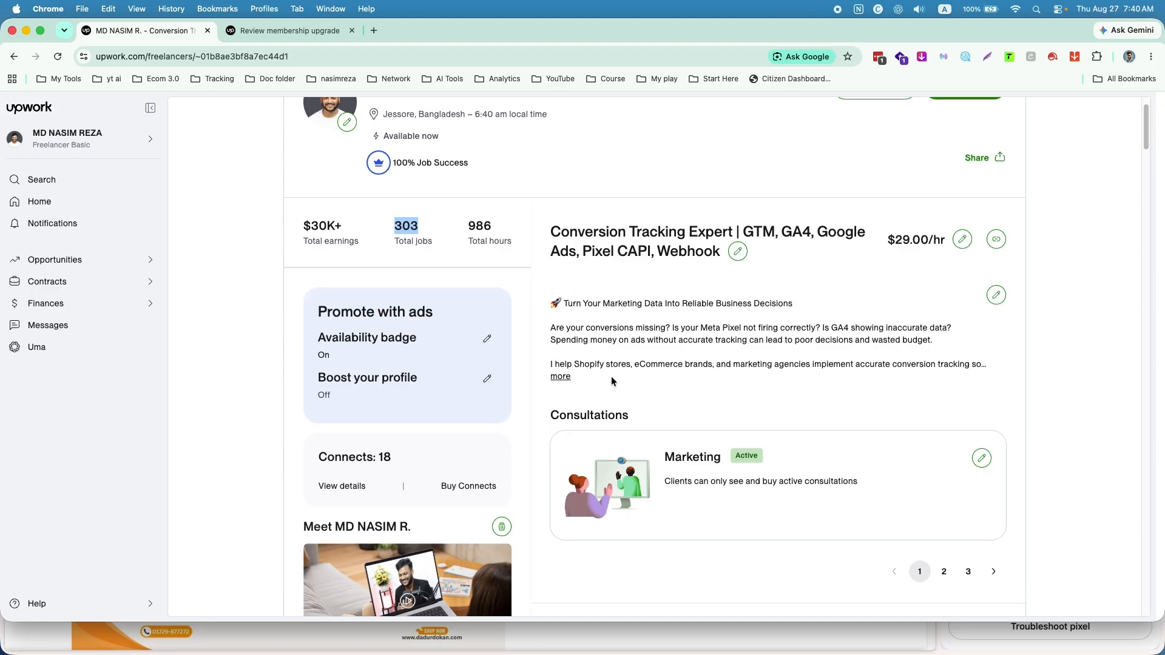
scroll(611, 378, up, 2)
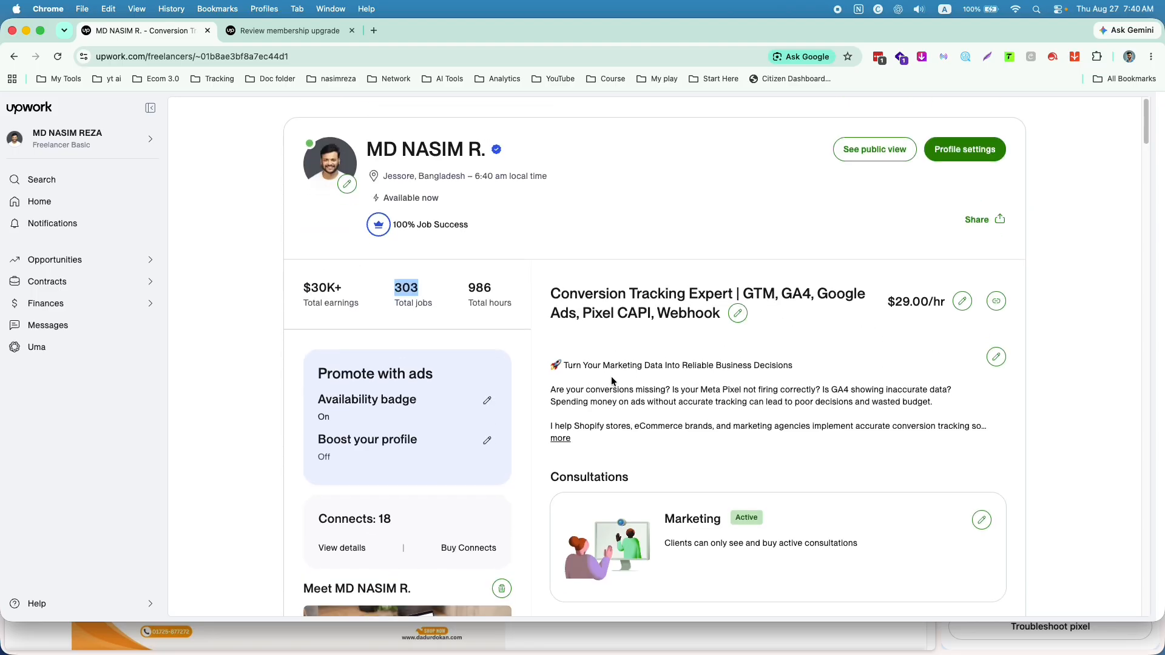
Look through the consultations, portfolio and work history on the freelancer's Upwork profile and return to the profile header
scroll(611, 379, down, 10)
scroll(610, 376, down, 3)
scroll(610, 376, up, 5)
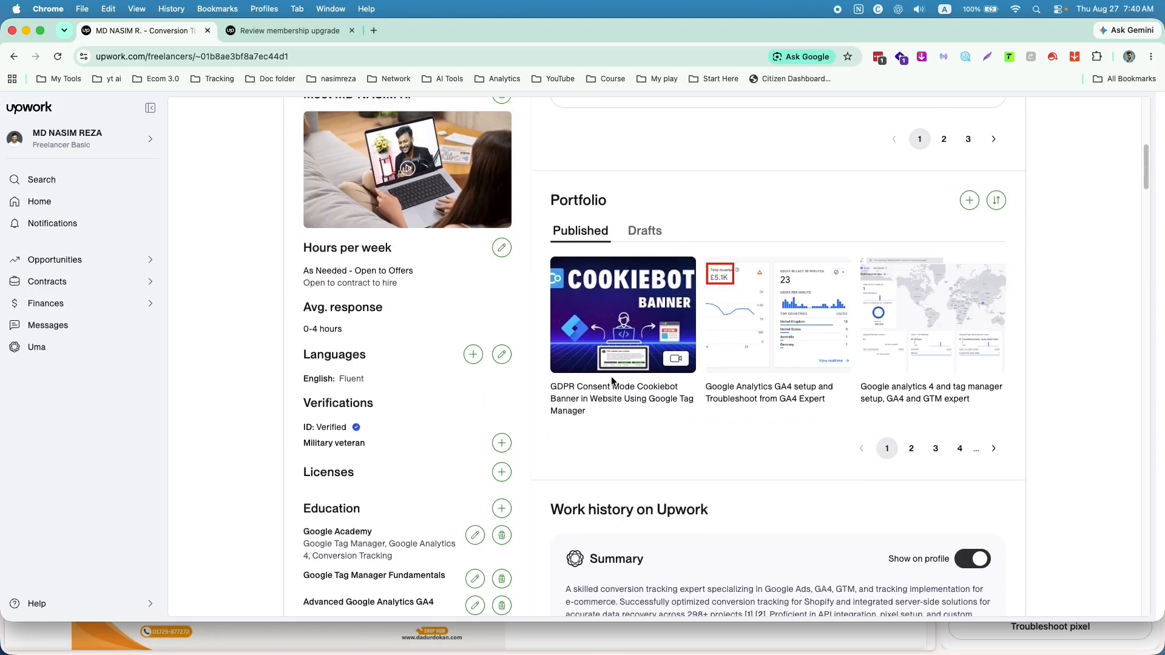
scroll(612, 381, up, 5)
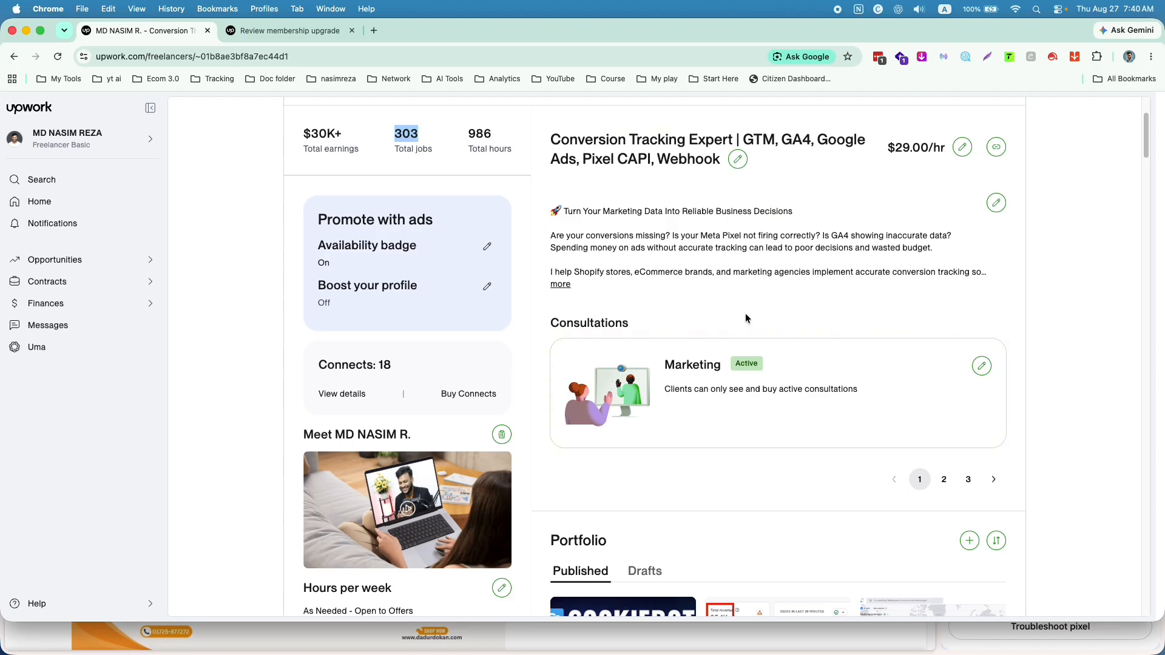
scroll(747, 320, up, 3)
click(559, 211)
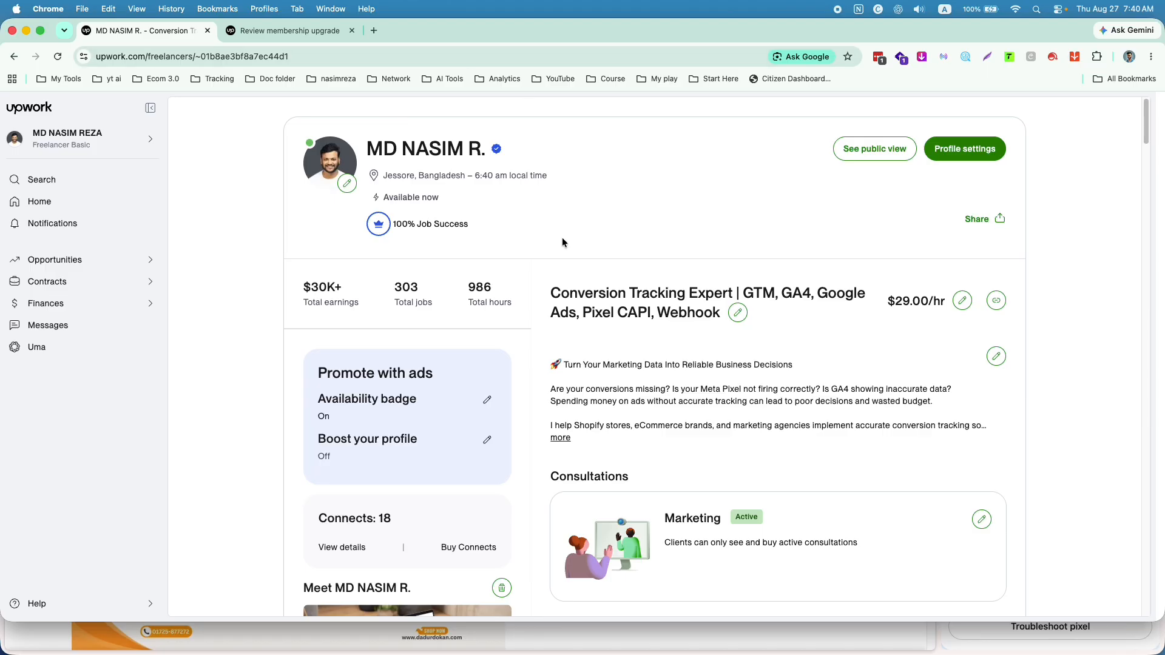
Return to the DadurDokan browser window, load the storefront's home page and switch to the freelancer's YouTube channel
drag(607, 28, 598, 226)
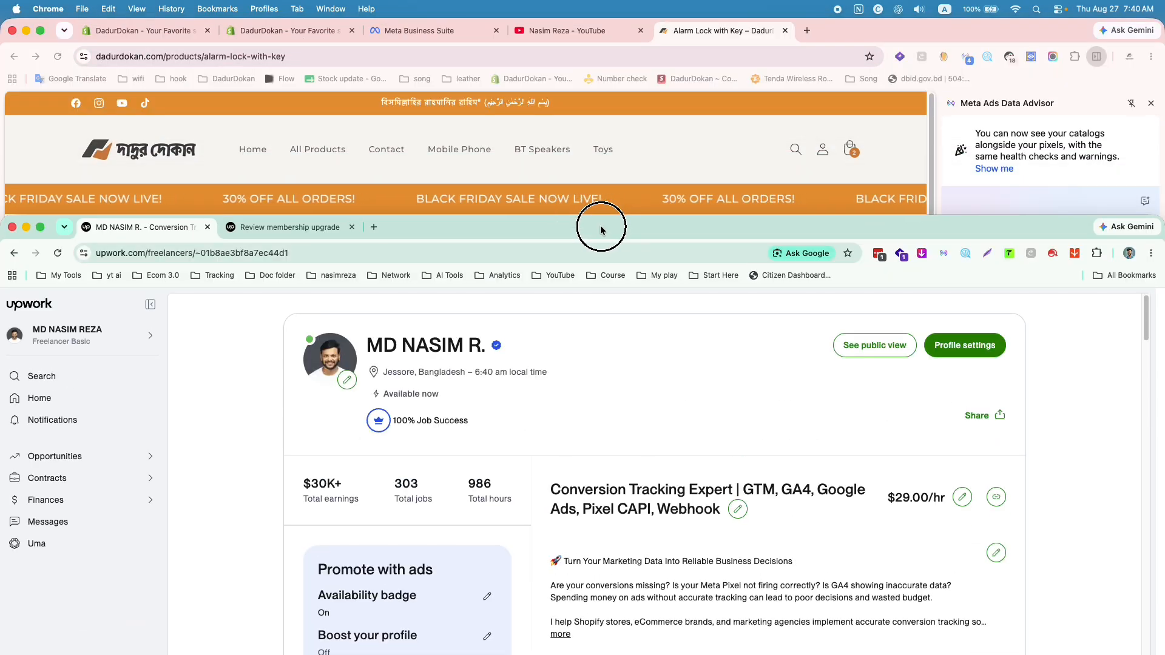
click(620, 124)
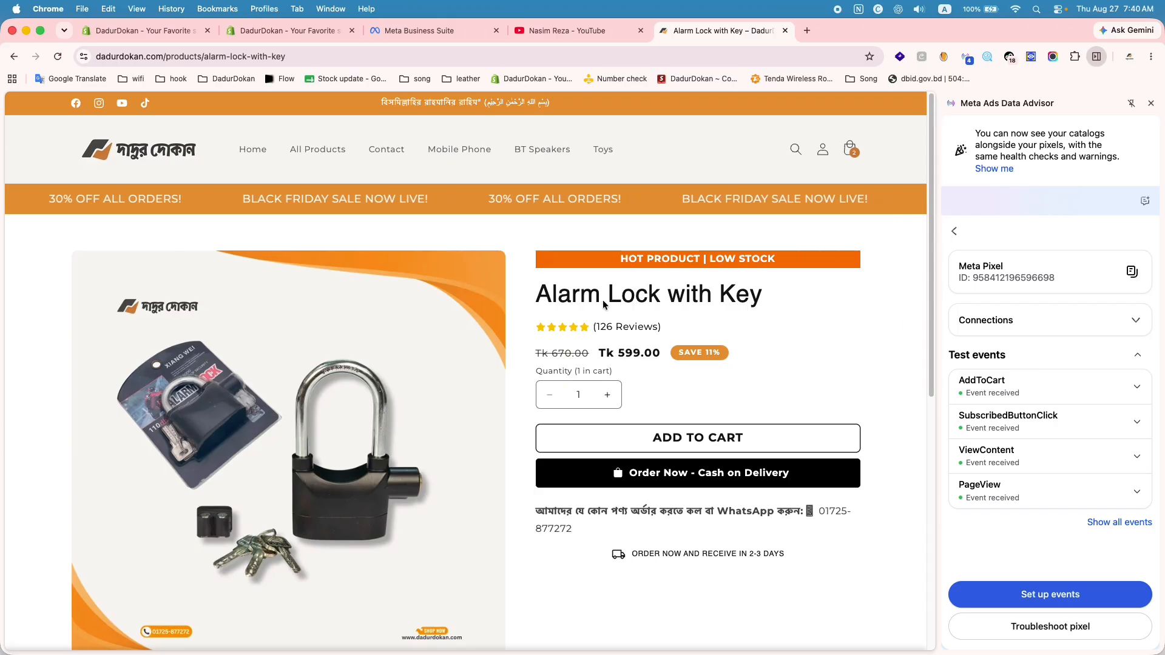
click(175, 156)
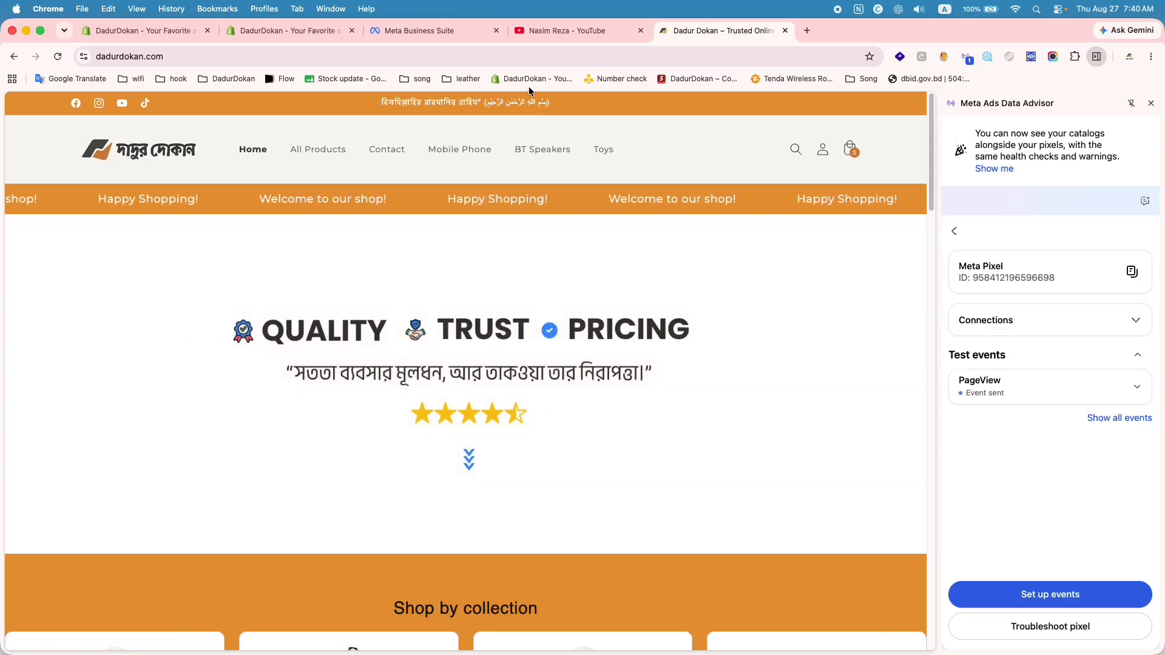
click(565, 31)
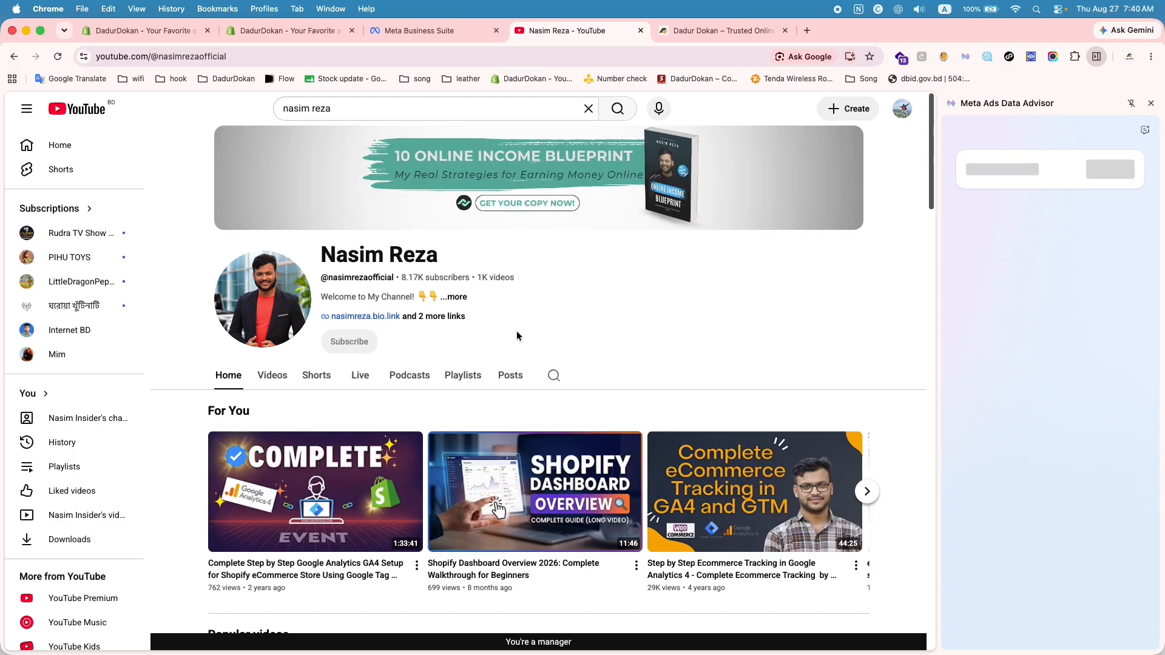